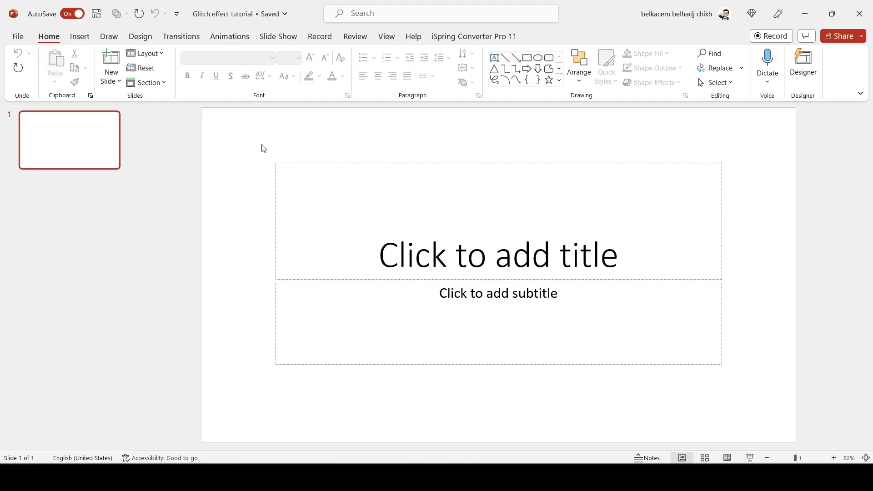
Delete slide 1's title and subtitle placeholders and duplicate the blank slide
{"action": "left_click_drag", "start_coordinate": [241, 132], "coordinate": [765, 399]}
{"action": "key", "text": "Delete"}
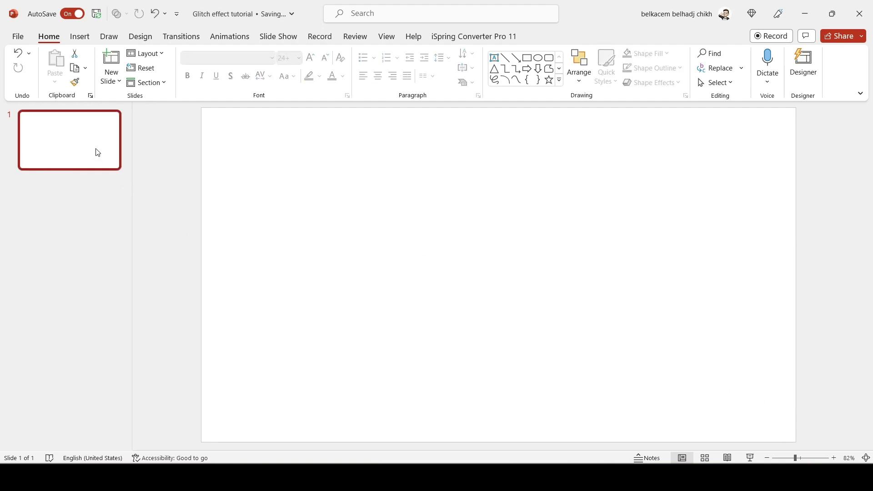
{"action": "key", "text": "ctrl+d"}
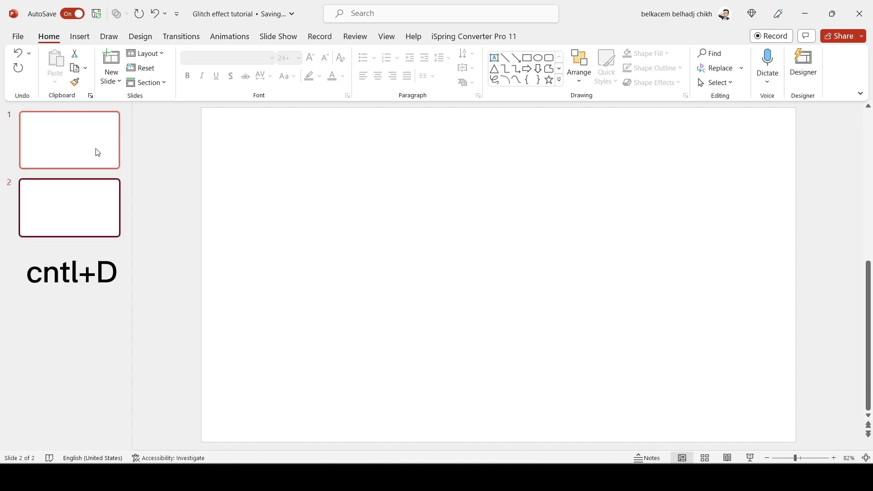
Insert the second car image from this device onto slide 1
{"action": "left_click", "coordinate": [76, 137]}
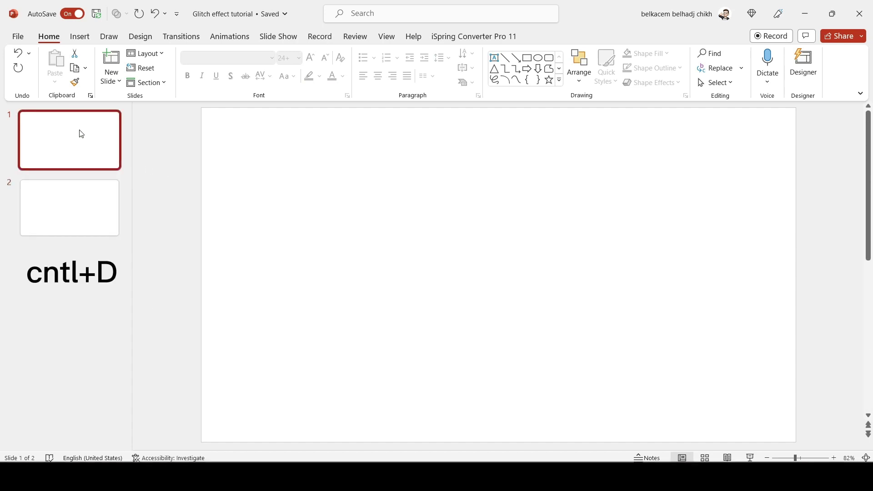
{"action": "left_click", "coordinate": [84, 36]}
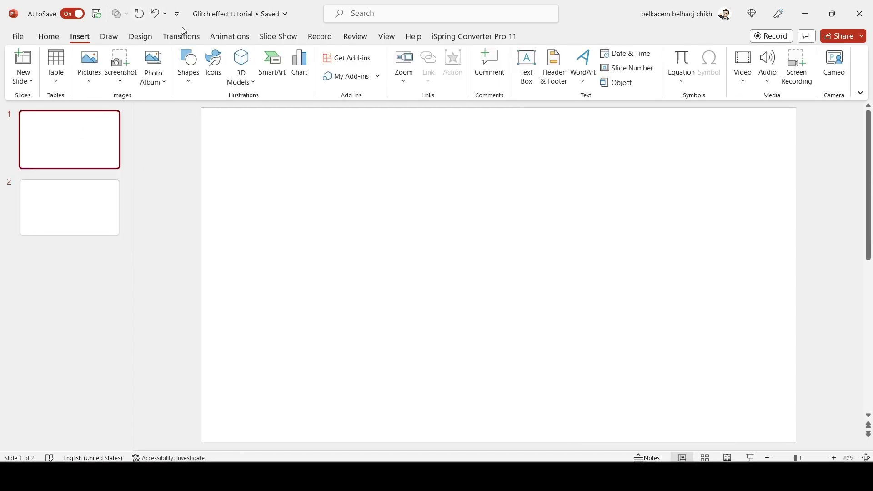
{"action": "left_click", "coordinate": [96, 80]}
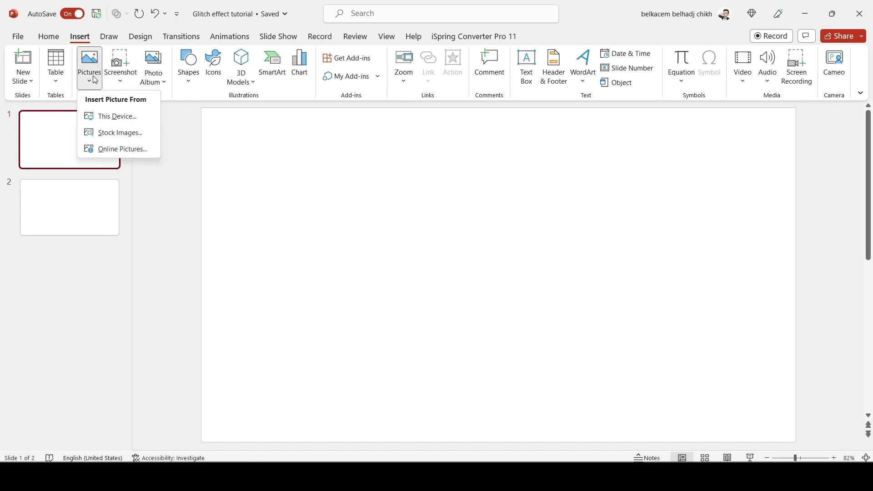
{"action": "left_click", "coordinate": [109, 116]}
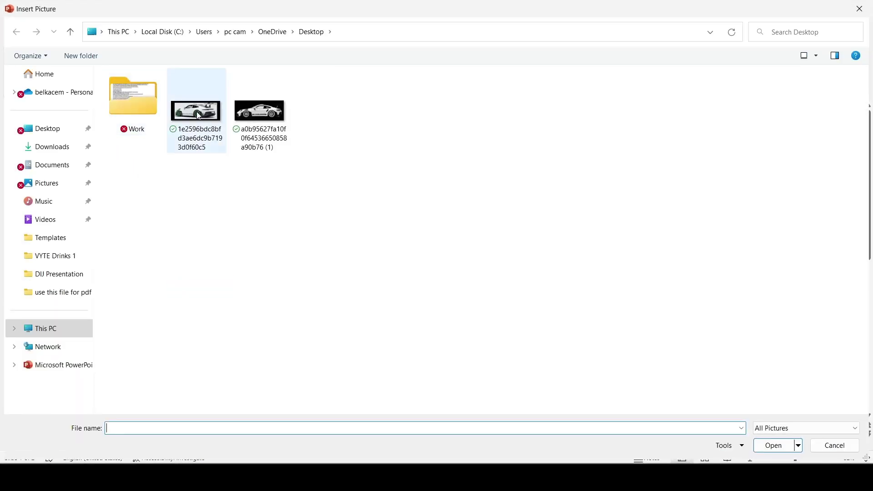
{"action": "left_click", "coordinate": [198, 117]}
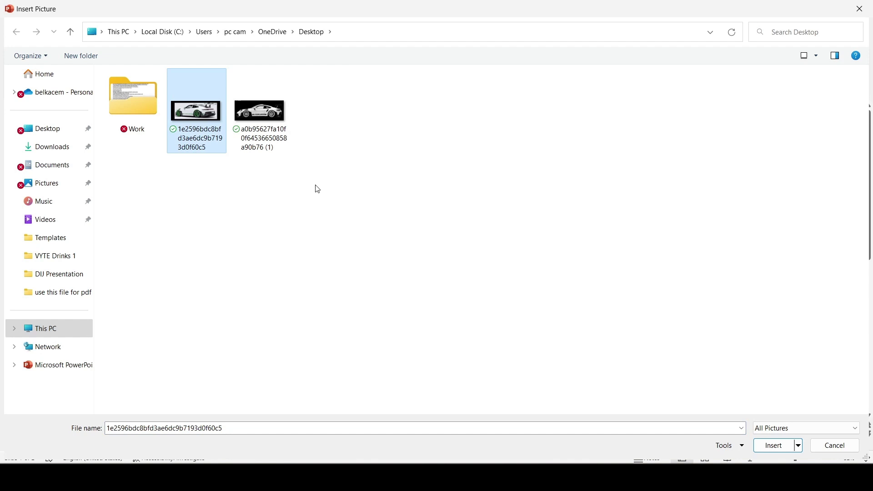
{"action": "left_click", "coordinate": [276, 133]}
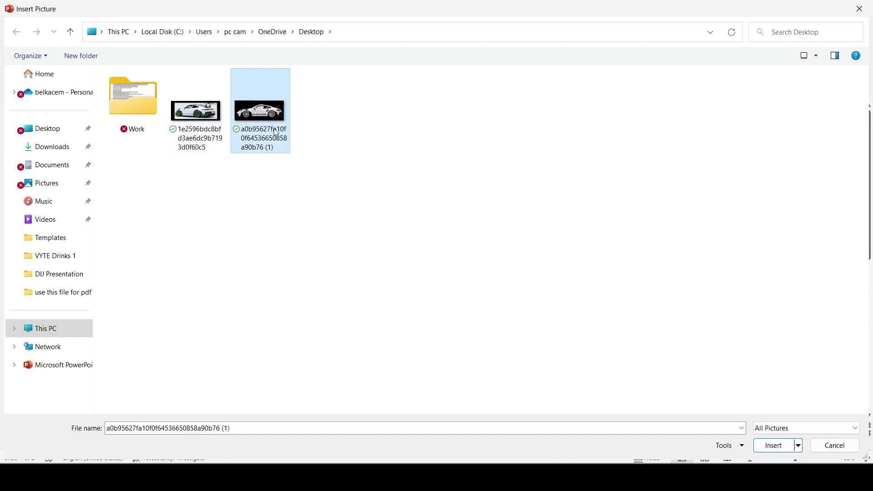
{"action": "left_click", "coordinate": [778, 446]}
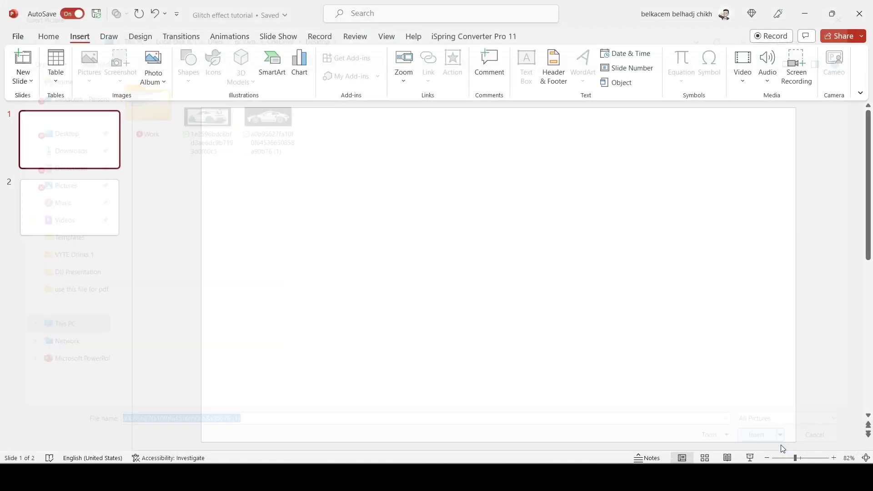
{"action": "left_click", "coordinate": [72, 204]}
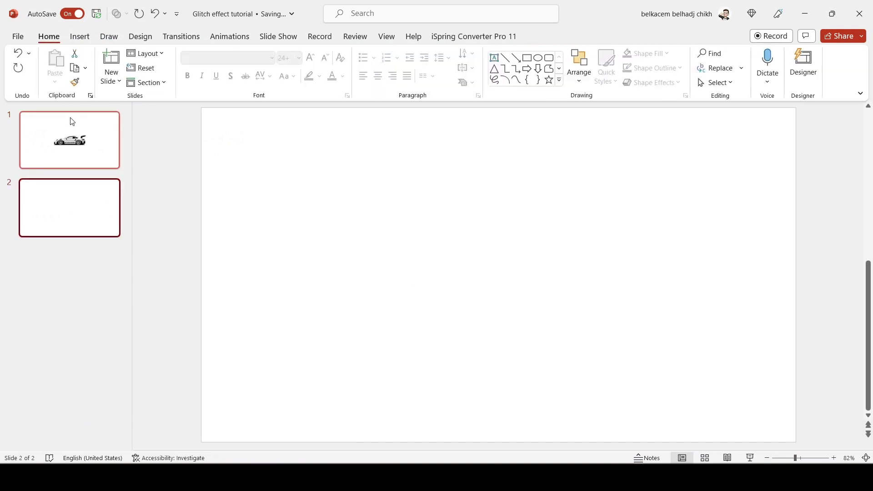
Insert the first car image on slide 2, then enlarge and centre slide 1's car
{"action": "left_click", "coordinate": [80, 36]}
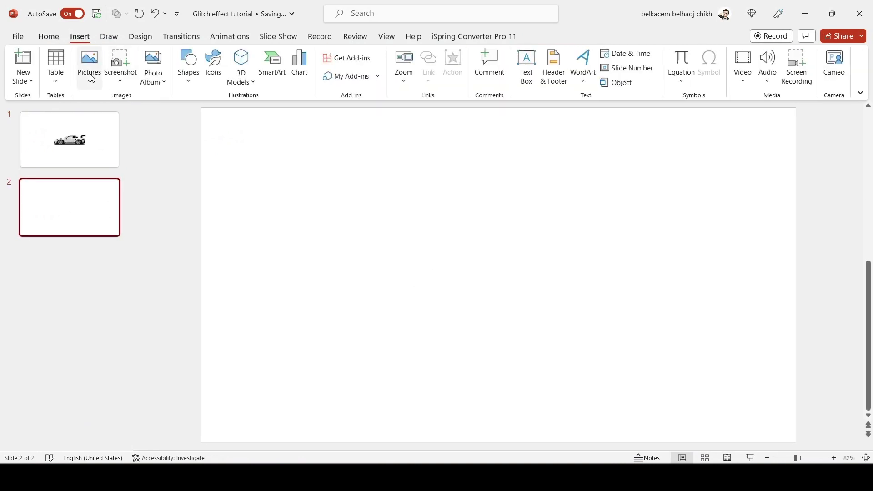
{"action": "left_click", "coordinate": [94, 85]}
{"action": "left_click", "coordinate": [111, 117]}
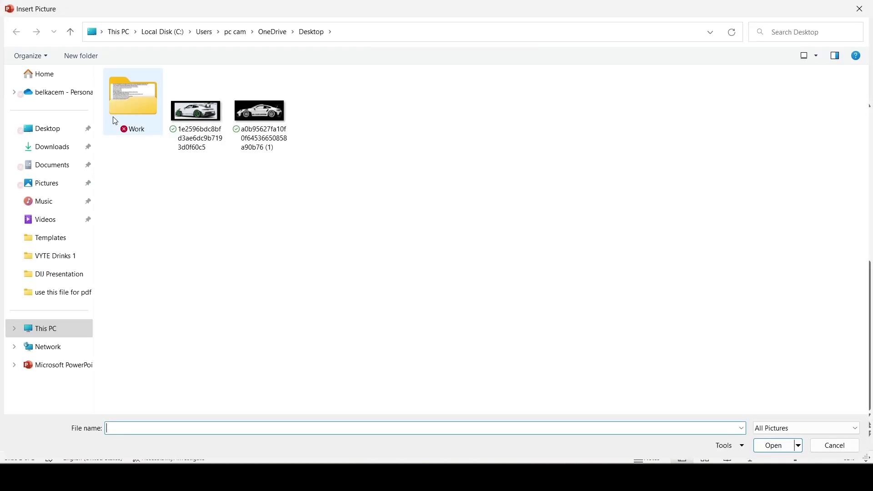
{"action": "left_click", "coordinate": [211, 113]}
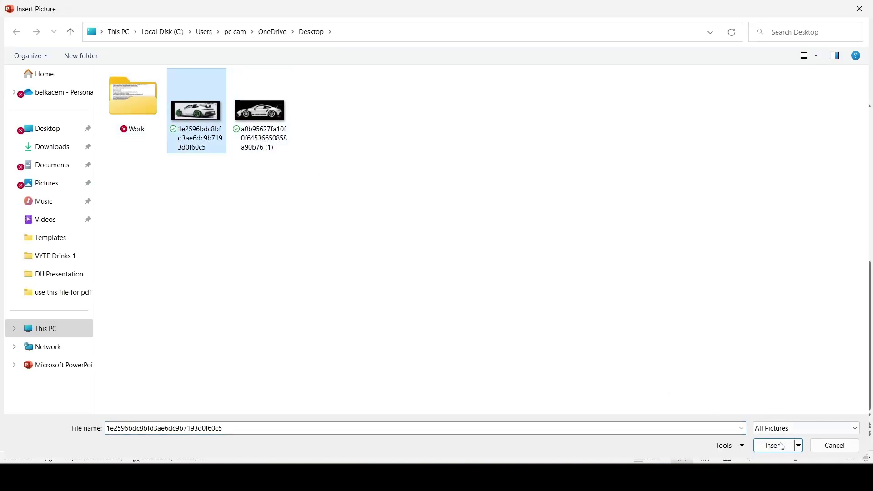
{"action": "left_click", "coordinate": [778, 446]}
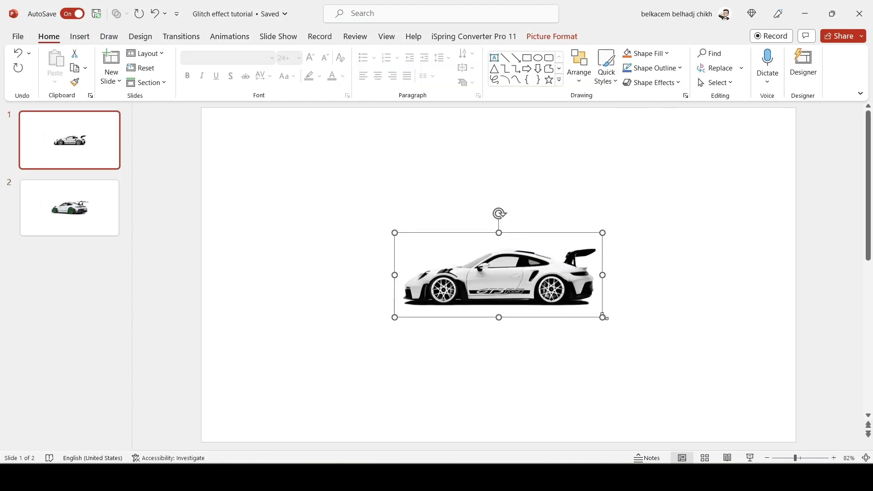
{"action": "left_click_drag", "start_coordinate": [603, 317], "coordinate": [682, 357]}
{"action": "left_click_drag", "start_coordinate": [652, 325], "coordinate": [600, 303]}
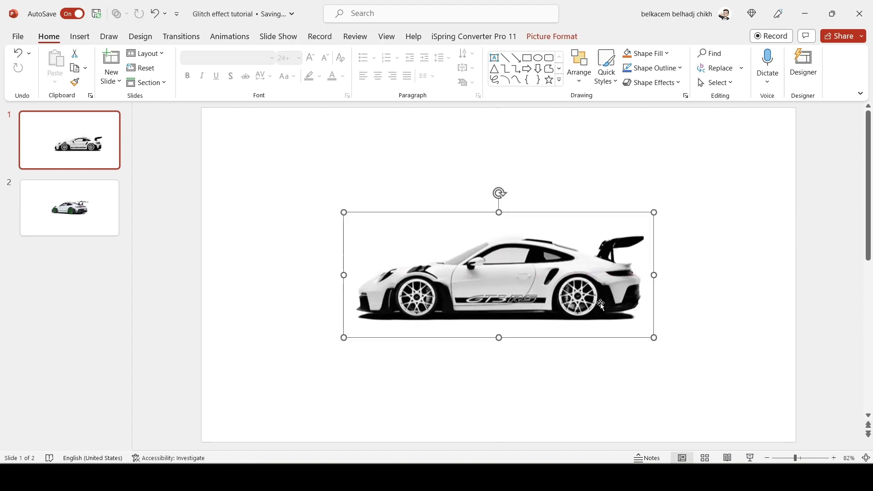
Open the Selection Pane from the Arrange options
{"action": "left_click", "coordinate": [579, 77]}
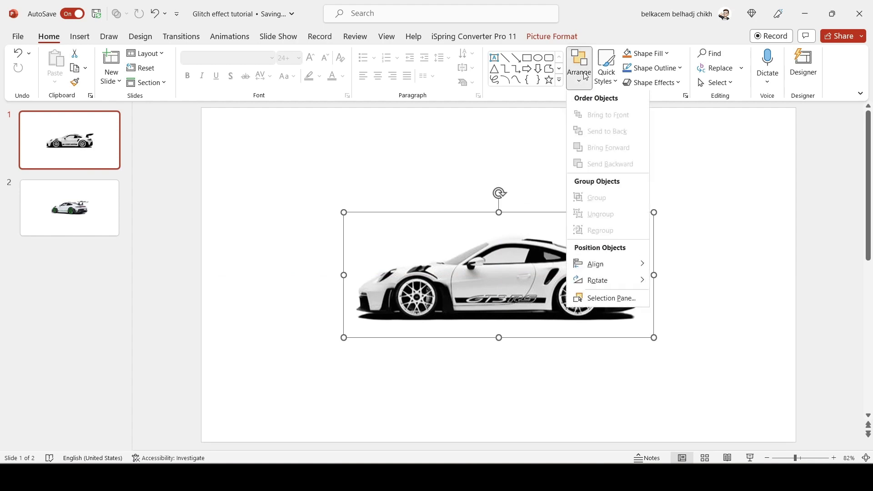
{"action": "left_click", "coordinate": [599, 302]}
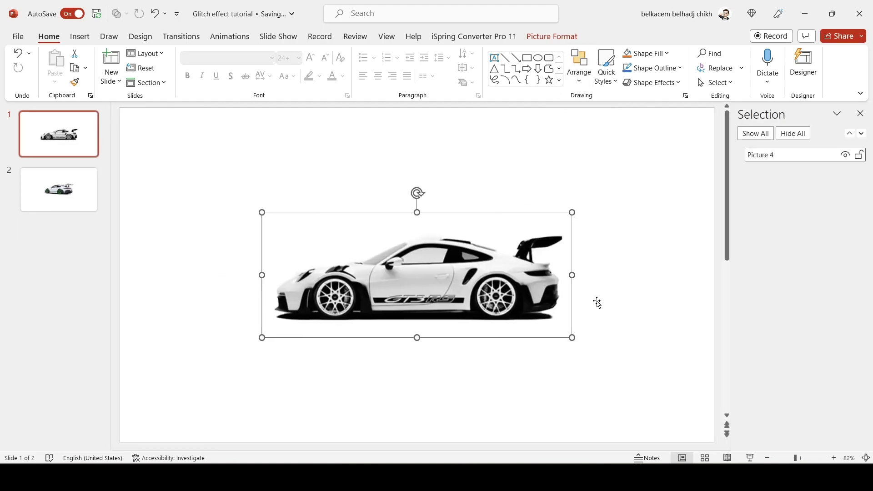
{"action": "left_click", "coordinate": [665, 163]}
{"action": "scroll", "coordinate": [466, 438], "scroll_direction": "down", "scroll_amount": 3, "text": "ctrl"}
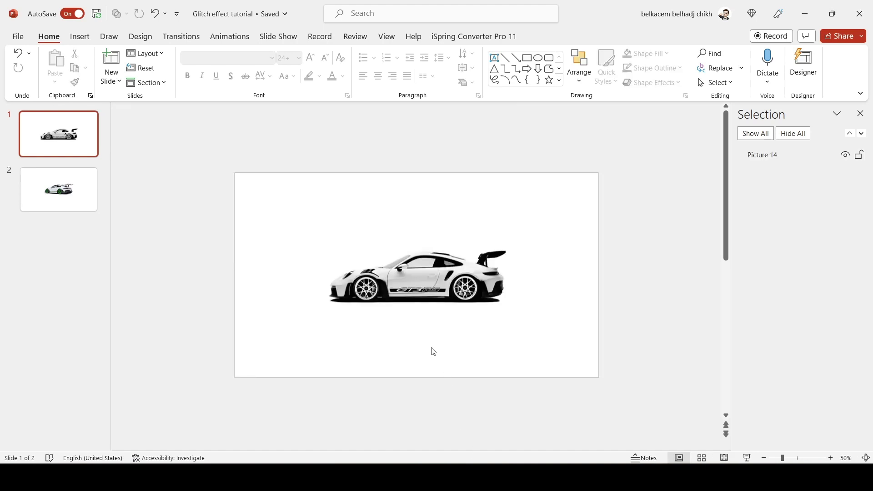
Duplicate the car fourteen times into a diagonal cascade and select all copies
{"action": "left_click", "coordinate": [424, 275]}
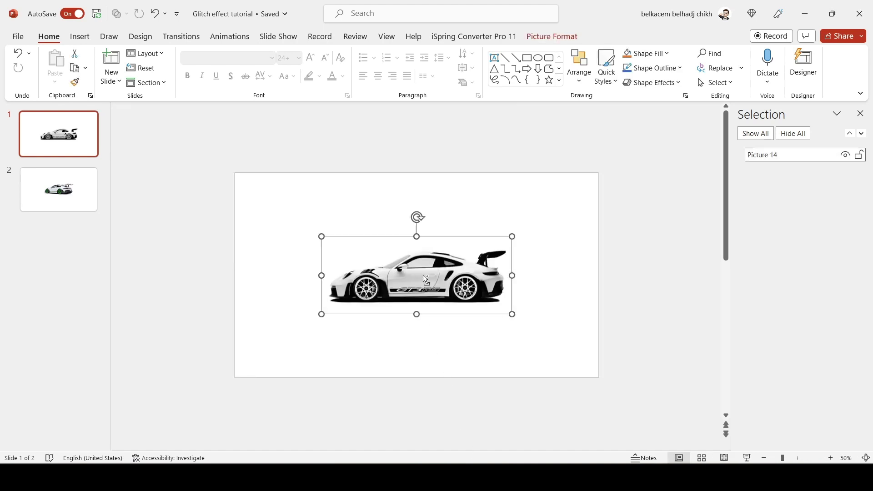
{"action": "key", "text": "ctrl+d"}
{"action": "key", "text": "ctrl+d"}
{"action": "key", "text": "ctrl+d"}
{"action": "key", "text": "ctrl+d"}
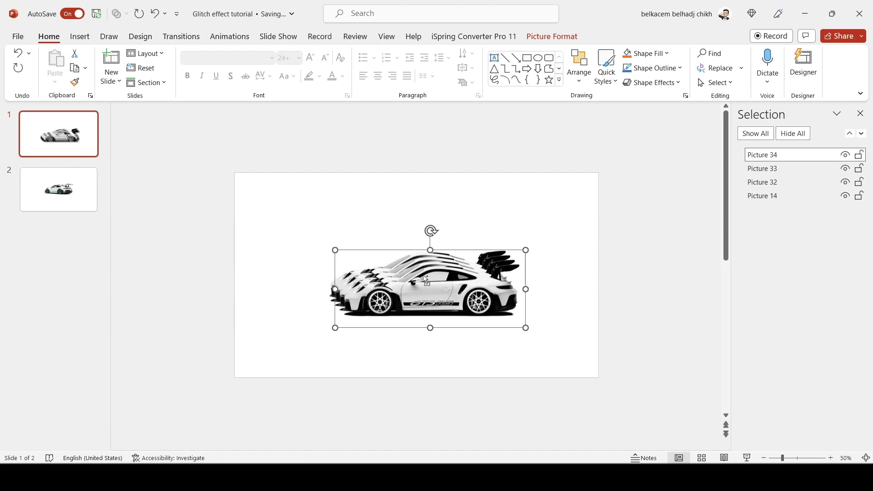
{"action": "key", "text": "ctrl+d"}
{"action": "key", "text": "ctrl+d"}
{"action": "key", "text": "ctrl+d"}
{"action": "key", "text": "ctrl+d"}
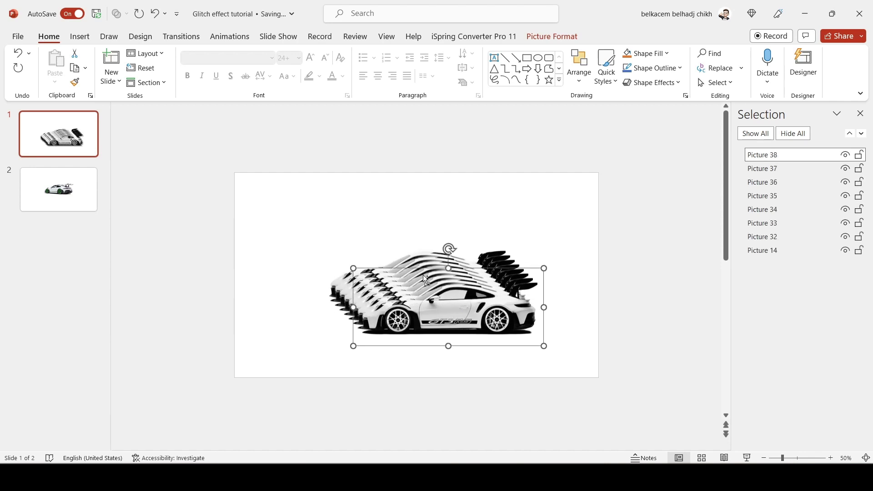
{"action": "key", "text": "ctrl+d"}
{"action": "key", "text": "ctrl+d"}
{"action": "key", "text": "ctrl+d"}
{"action": "key", "text": "ctrl+d"}
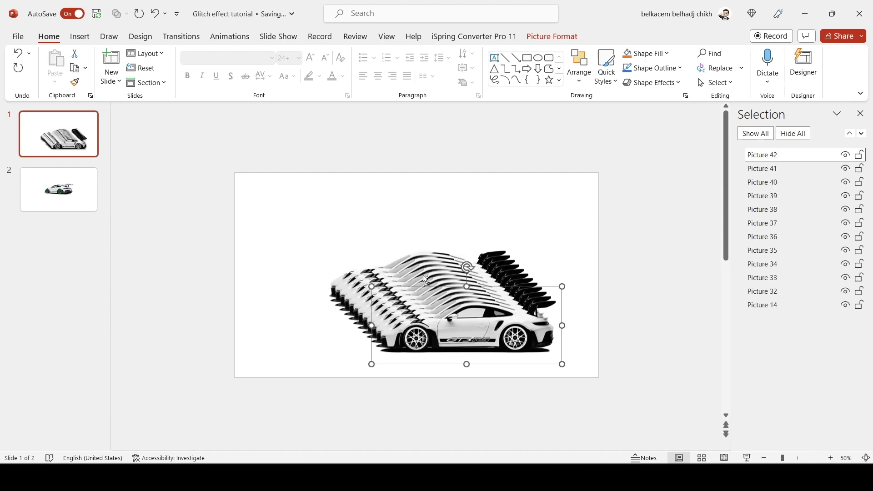
{"action": "key", "text": "ctrl+d"}
{"action": "key", "text": "ctrl+d"}
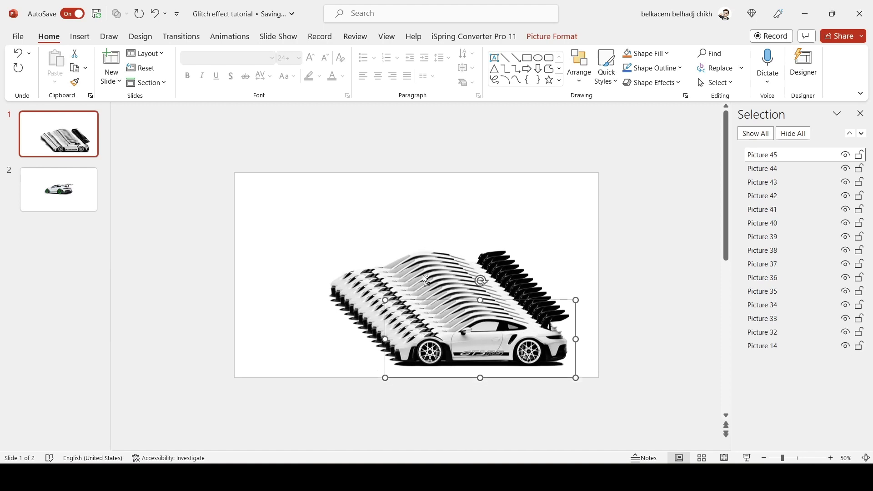
{"action": "left_click_drag", "start_coordinate": [295, 196], "coordinate": [613, 422]}
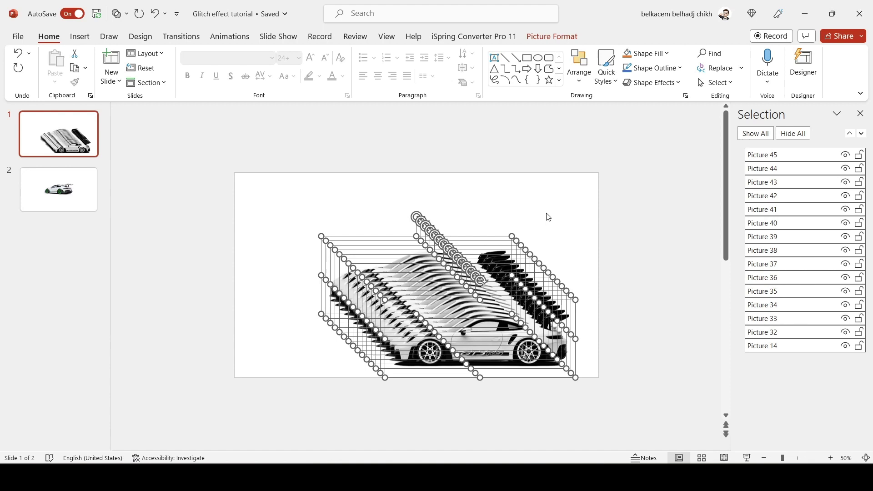
Align Center and Align Middle all car copies into one stack, then nudge it up-left
{"action": "left_click", "coordinate": [578, 81]}
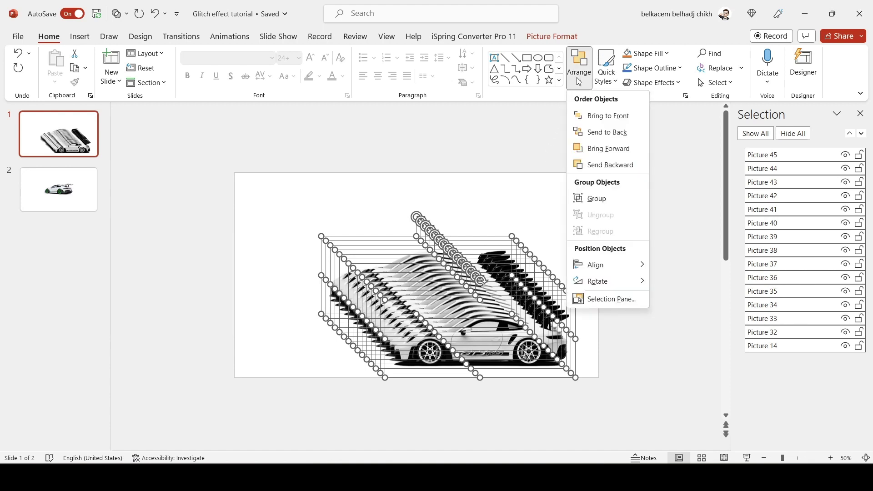
{"action": "mouse_move", "coordinate": [601, 268]}
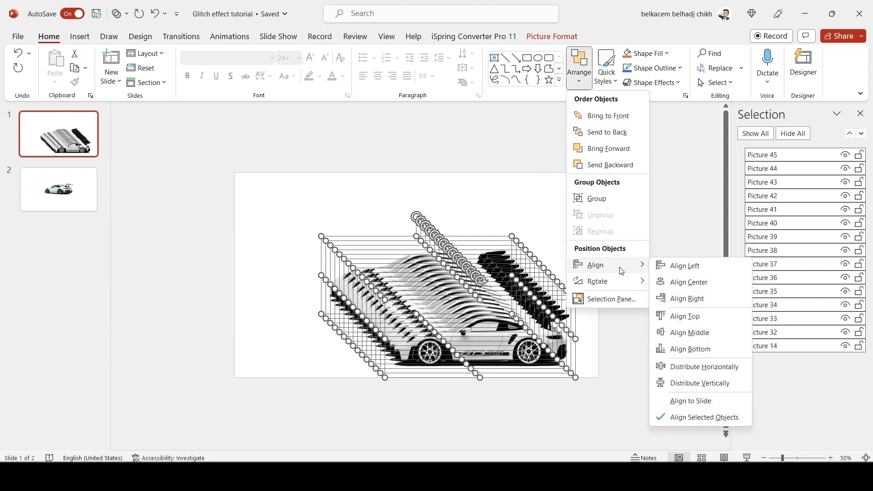
{"action": "left_click", "coordinate": [667, 282]}
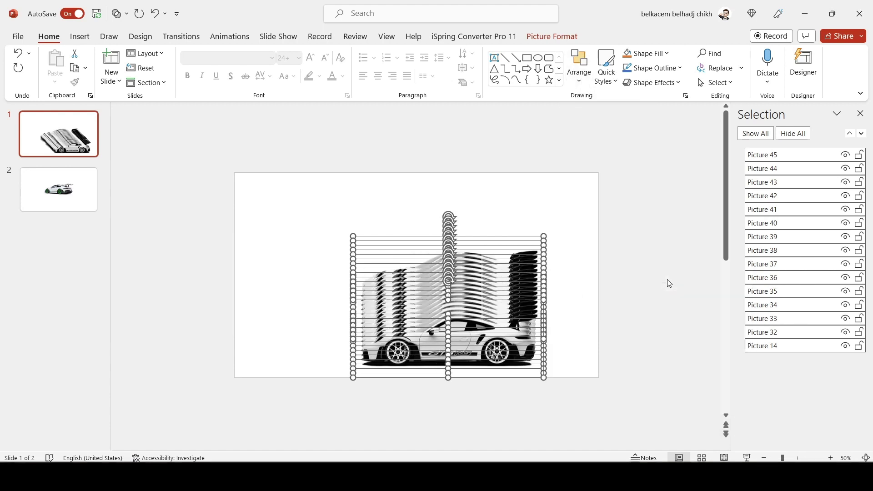
{"action": "left_click", "coordinate": [584, 72]}
{"action": "mouse_move", "coordinate": [586, 270]}
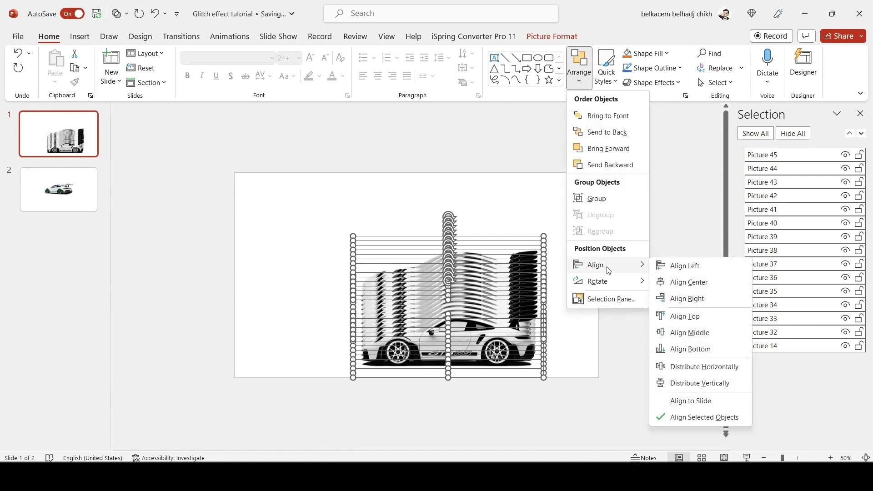
{"action": "left_click", "coordinate": [677, 333]}
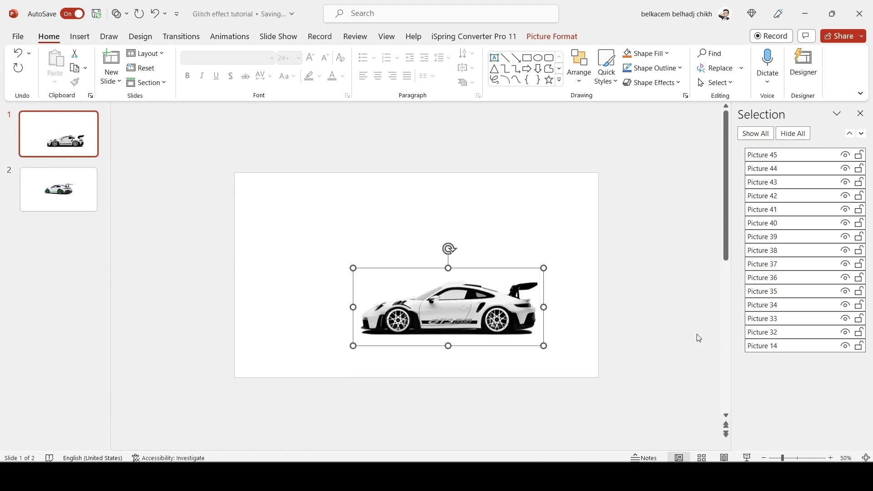
{"action": "left_click_drag", "start_coordinate": [524, 329], "coordinate": [491, 303]}
Crop Picture 45 to a 0.18-inch strip near the car's lower edge
{"action": "left_click", "coordinate": [577, 238]}
{"action": "scroll", "coordinate": [412, 297], "scroll_direction": "up", "scroll_amount": 3}
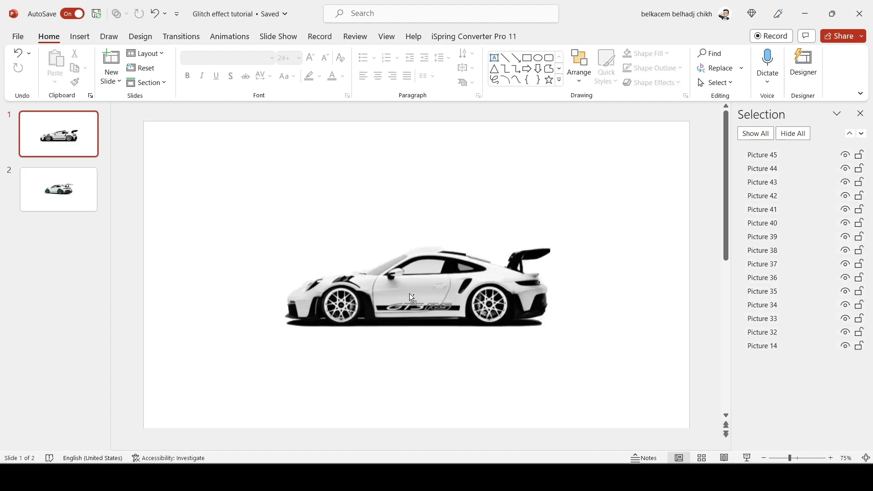
{"action": "left_click", "coordinate": [776, 159]}
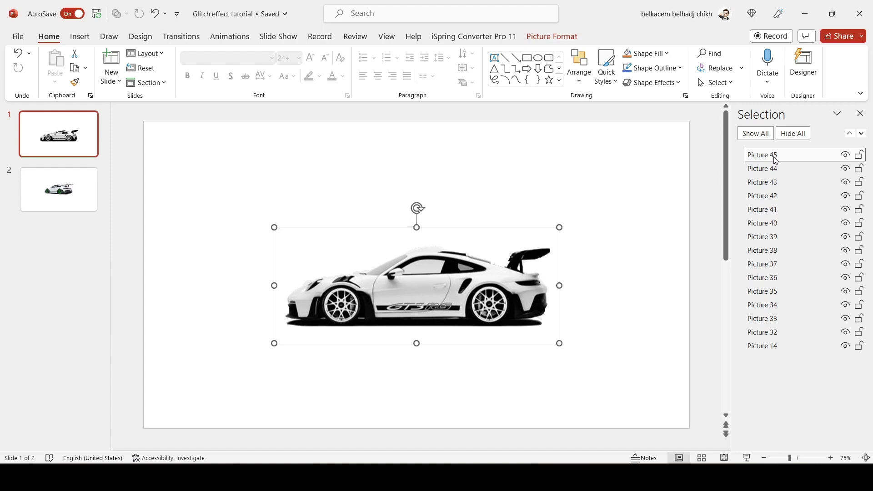
{"action": "left_click", "coordinate": [550, 38]}
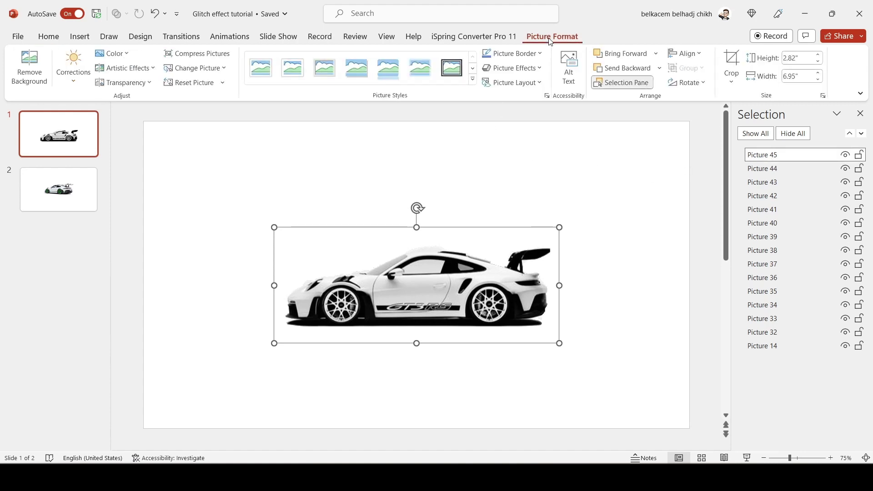
{"action": "left_click", "coordinate": [731, 61]}
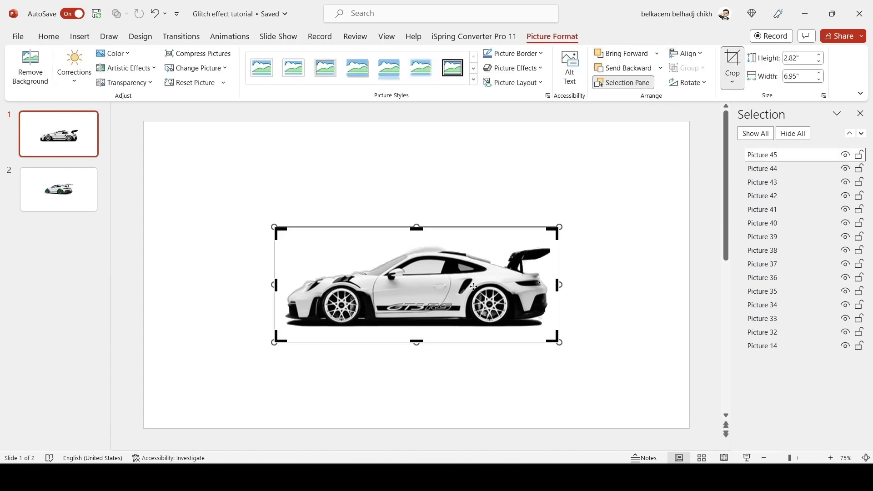
{"action": "left_click_drag", "start_coordinate": [417, 342], "coordinate": [415, 330]}
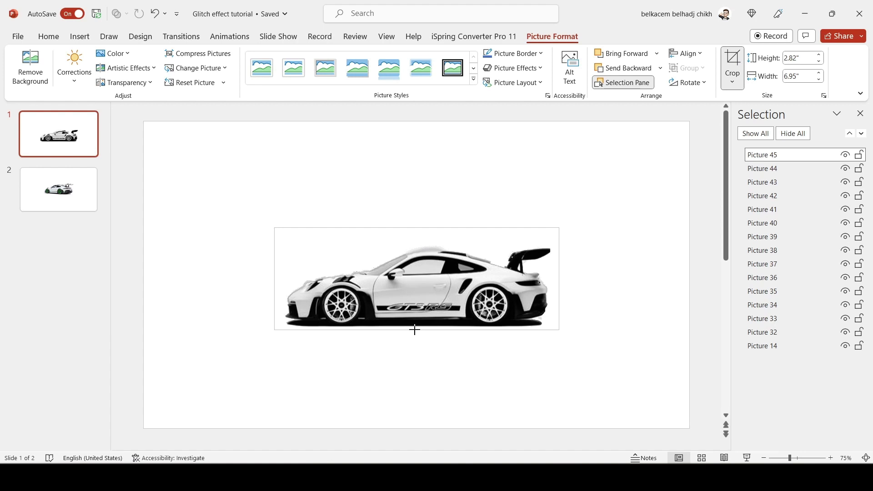
{"action": "left_click_drag", "start_coordinate": [417, 227], "coordinate": [416, 322]}
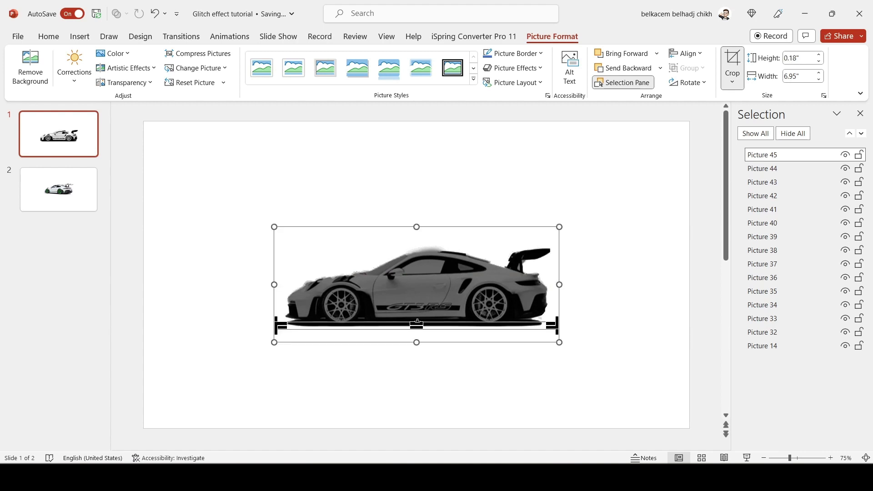
Crop Picture 44 into a thin 0.18-inch horizontal strip
{"action": "left_click", "coordinate": [602, 321]}
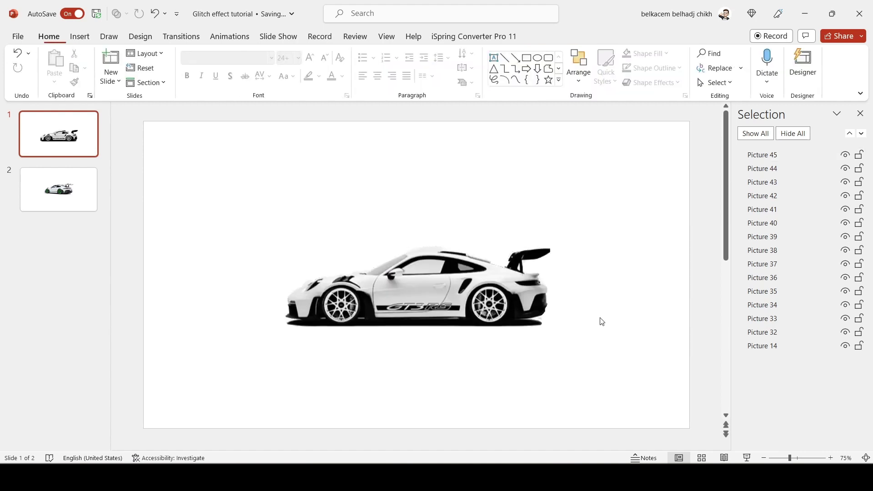
{"action": "left_click", "coordinate": [776, 173]}
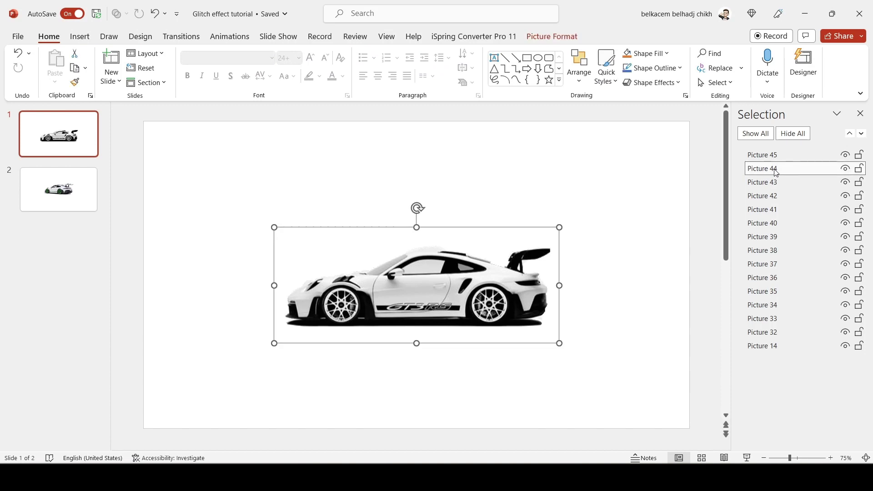
{"action": "left_click", "coordinate": [545, 37]}
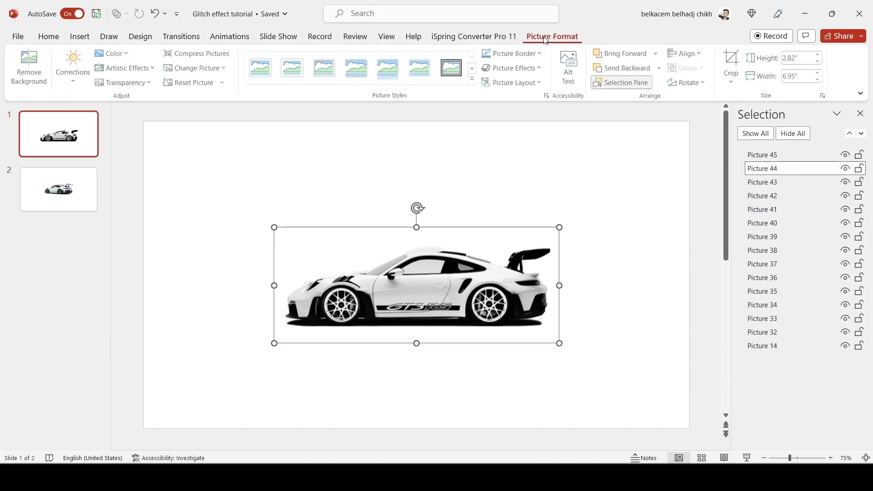
{"action": "left_click", "coordinate": [735, 64]}
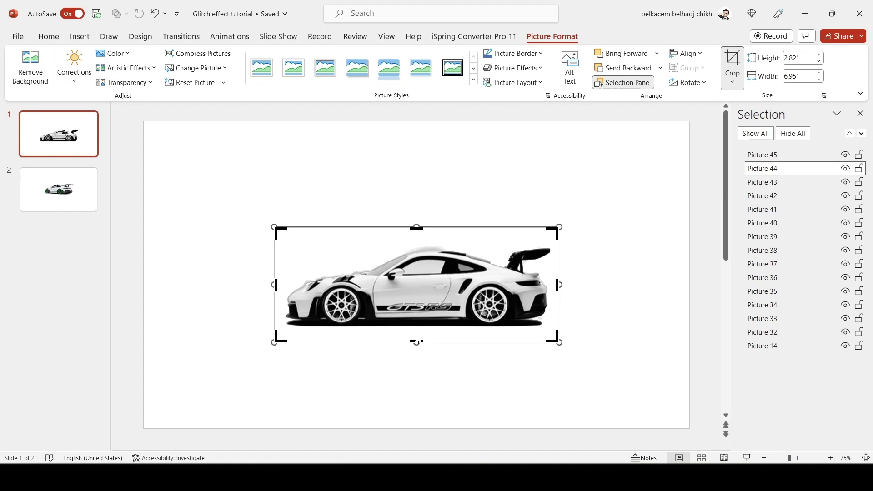
{"action": "left_click_drag", "start_coordinate": [417, 342], "coordinate": [427, 321]}
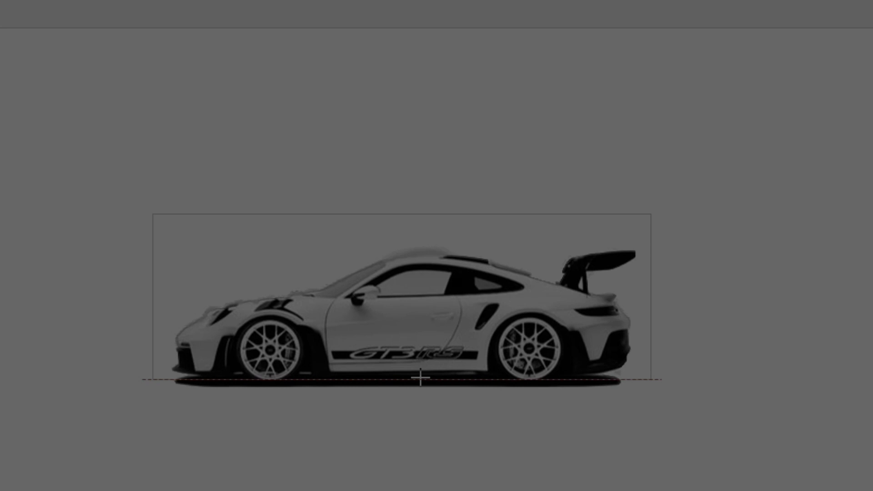
{"action": "left_click_drag", "start_coordinate": [420, 377], "coordinate": [418, 376]}
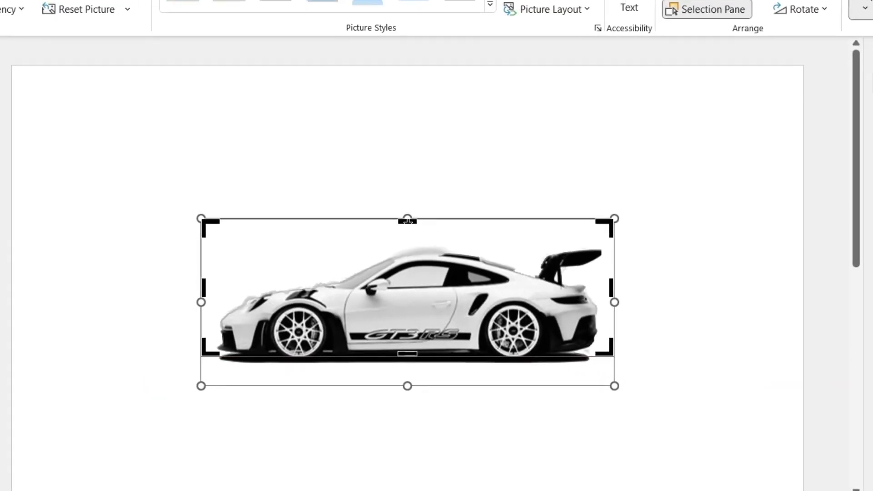
{"action": "left_click_drag", "start_coordinate": [407, 221], "coordinate": [417, 342]}
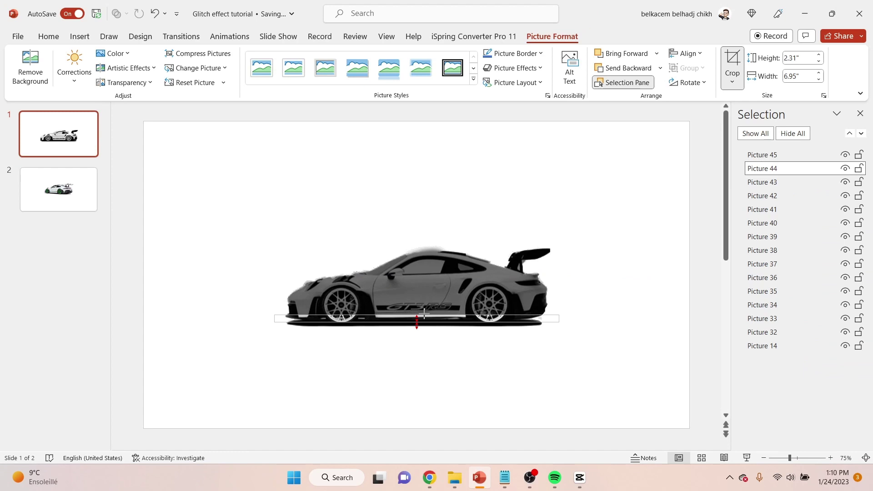
{"action": "left_click_drag", "start_coordinate": [423, 313], "coordinate": [424, 314]}
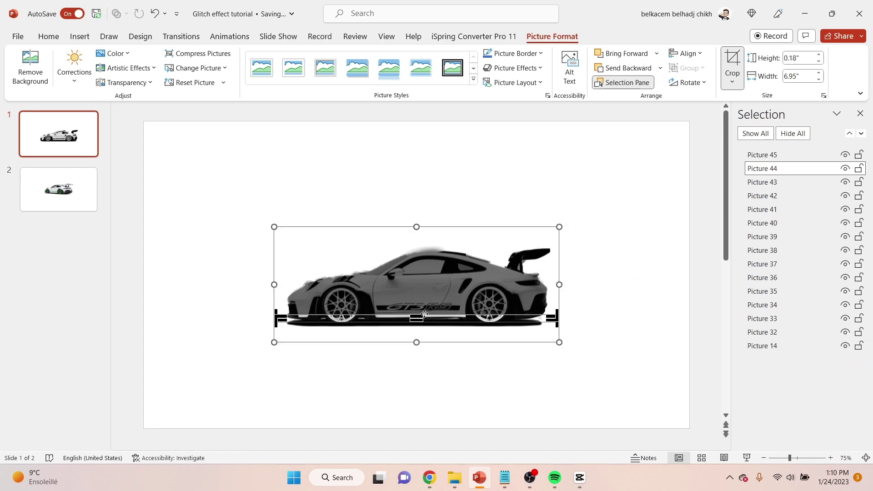
{"action": "left_click", "coordinate": [647, 320]}
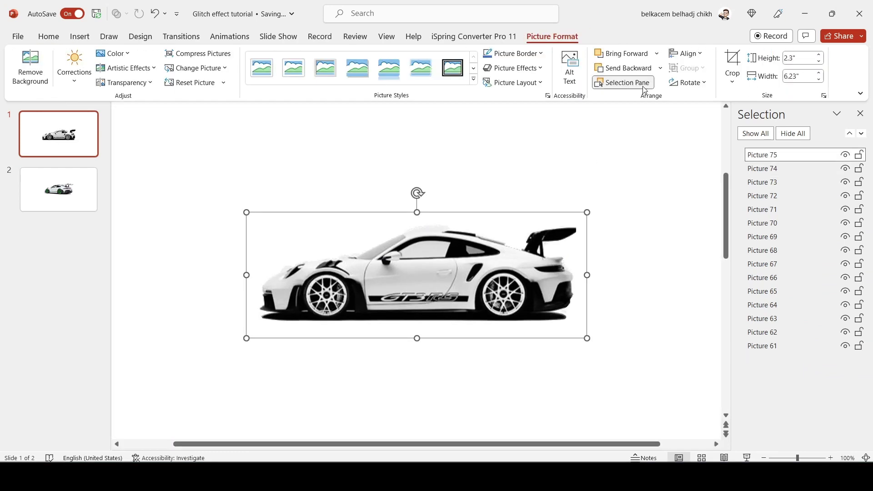
Crop Picture 75 into a thin strip at a different height
{"action": "left_click", "coordinate": [731, 64]}
{"action": "left_click_drag", "start_coordinate": [417, 338], "coordinate": [417, 324]}
{"action": "left_click_drag", "start_coordinate": [417, 212], "coordinate": [416, 304]}
{"action": "left_click", "coordinate": [605, 241]}
Crop Pictures 74 and 73 into their own thin strips
{"action": "left_click", "coordinate": [762, 168]}
{"action": "left_click", "coordinate": [731, 63]}
{"action": "left_click", "coordinate": [637, 273]}
{"action": "left_click", "coordinate": [762, 182]}
{"action": "left_click", "coordinate": [732, 64]}
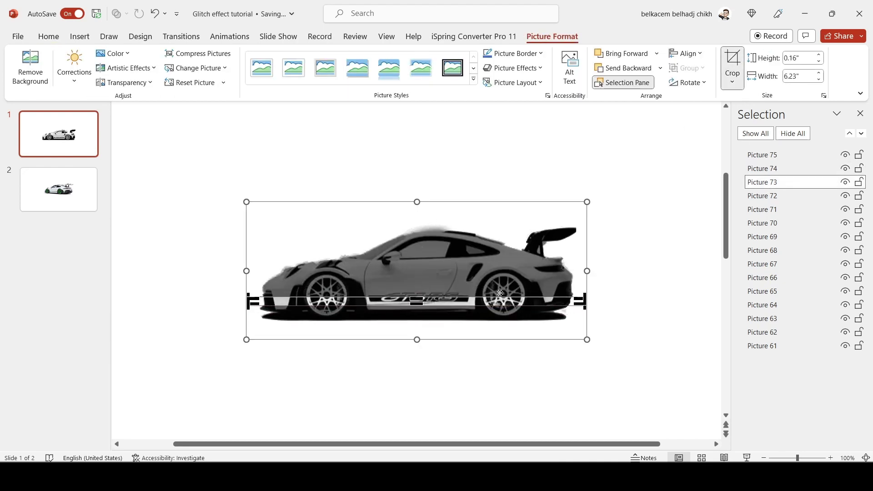
{"action": "left_click", "coordinate": [636, 236]}
Crop Picture 72 down to a thin horizontal strip
{"action": "left_click", "coordinate": [762, 196]}
{"action": "left_click", "coordinate": [732, 63]}
{"action": "left_click_drag", "start_coordinate": [416, 338], "coordinate": [416, 304]}
{"action": "left_click_drag", "start_coordinate": [417, 213], "coordinate": [417, 296]}
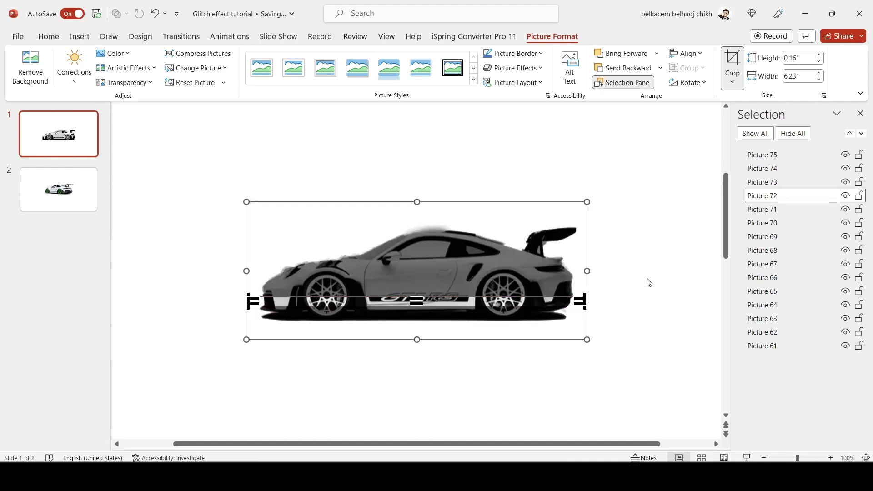
{"action": "left_click", "coordinate": [647, 280]}
{"action": "left_click", "coordinate": [796, 197]}
Crop Picture 71 into a thin strip and begin cropping Picture 70
{"action": "left_click", "coordinate": [762, 209]}
{"action": "left_click", "coordinate": [732, 64]}
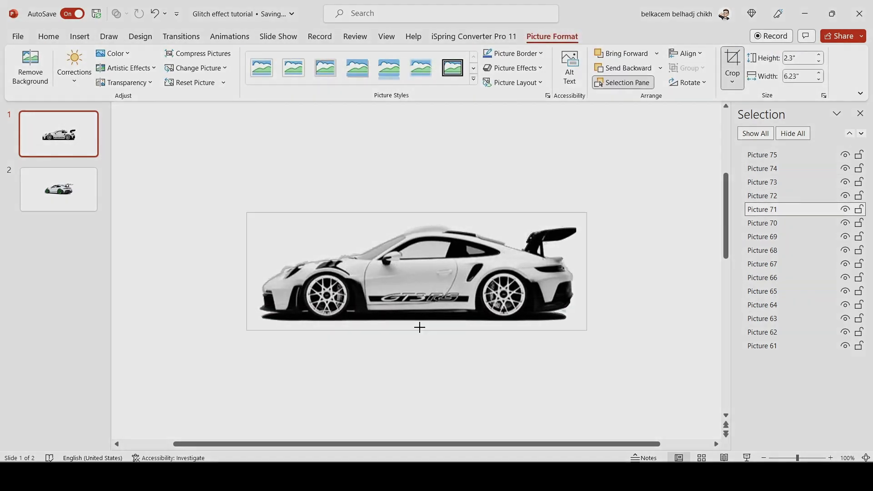
{"action": "left_click_drag", "start_coordinate": [416, 337], "coordinate": [417, 295]}
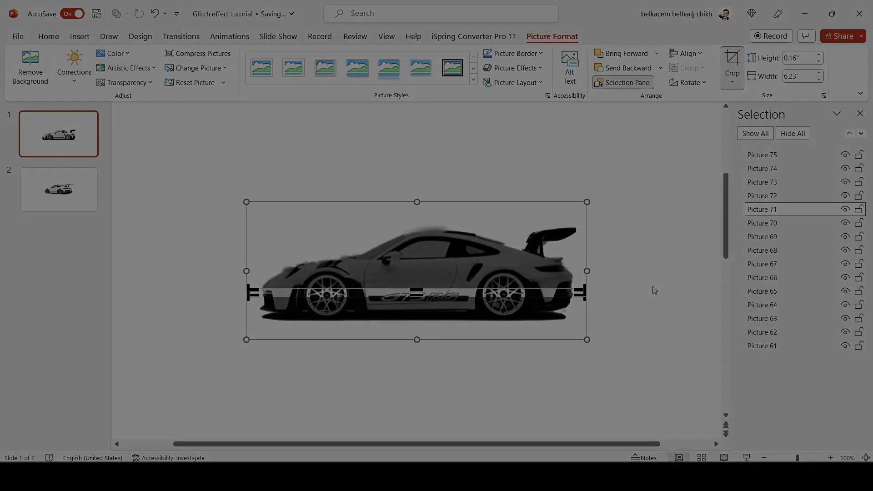
{"action": "left_click", "coordinate": [653, 289]}
{"action": "left_click", "coordinate": [762, 223]}
{"action": "left_click", "coordinate": [725, 65]}
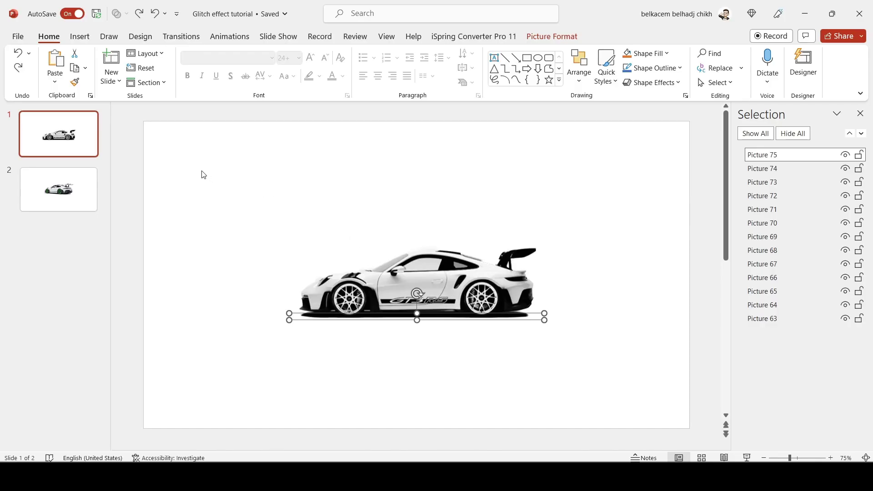
{"action": "left_click_drag", "start_coordinate": [204, 175], "coordinate": [636, 366]}
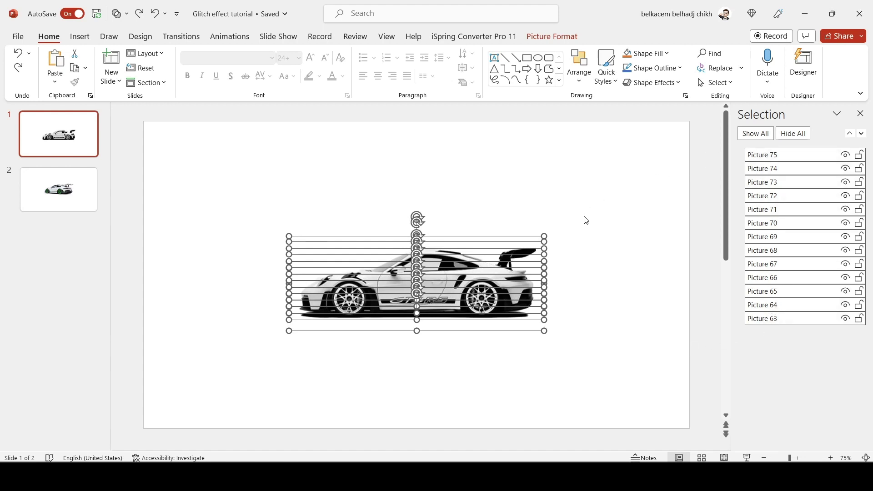
{"action": "left_click", "coordinate": [604, 242]}
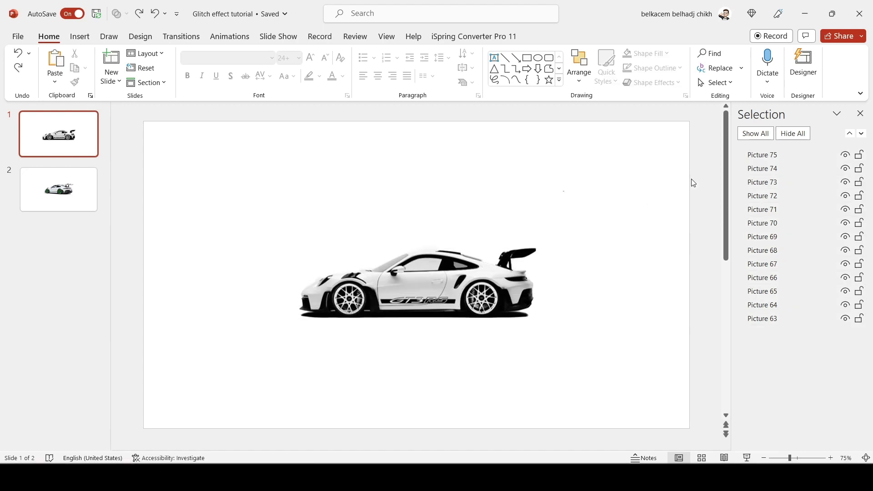
{"action": "left_click", "coordinate": [760, 157]}
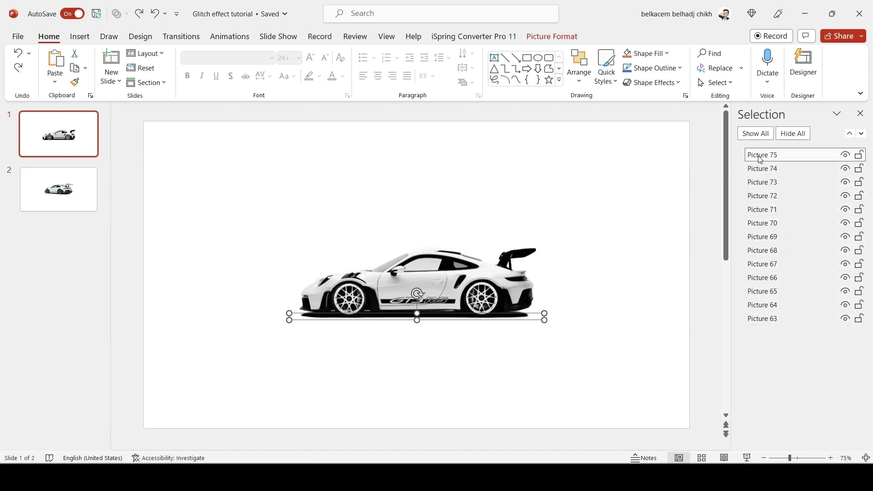
Apply a Lines motion path heading Right to Picture 75, shortened to a small move
{"action": "left_click", "coordinate": [218, 38]}
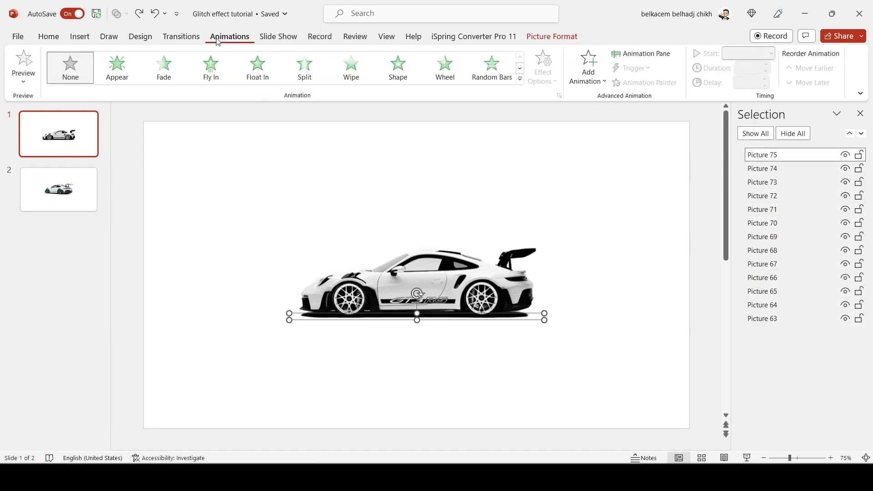
{"action": "left_click", "coordinate": [520, 80]}
{"action": "scroll", "coordinate": [187, 174], "scroll_direction": "down", "scroll_amount": 1}
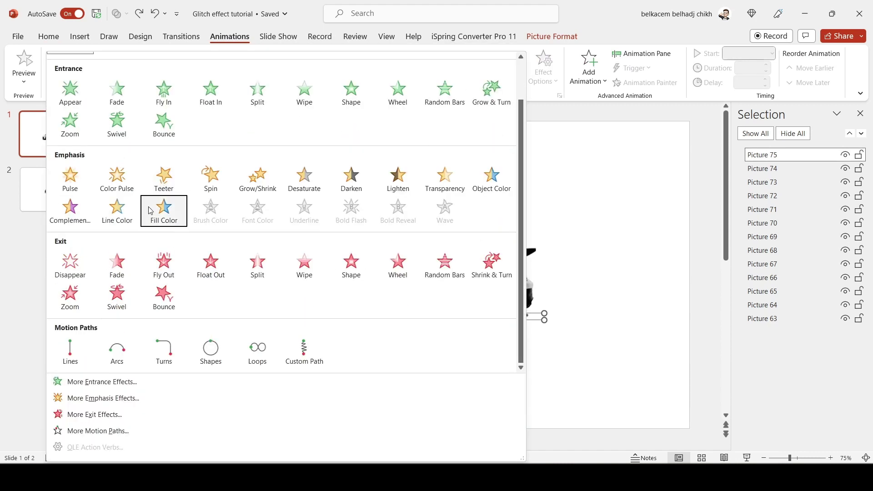
{"action": "left_click", "coordinate": [70, 350]}
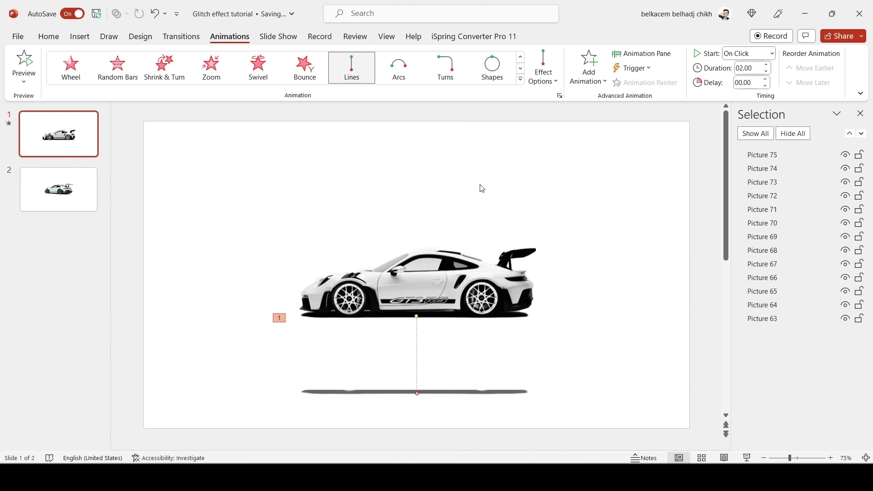
{"action": "left_click", "coordinate": [555, 82]}
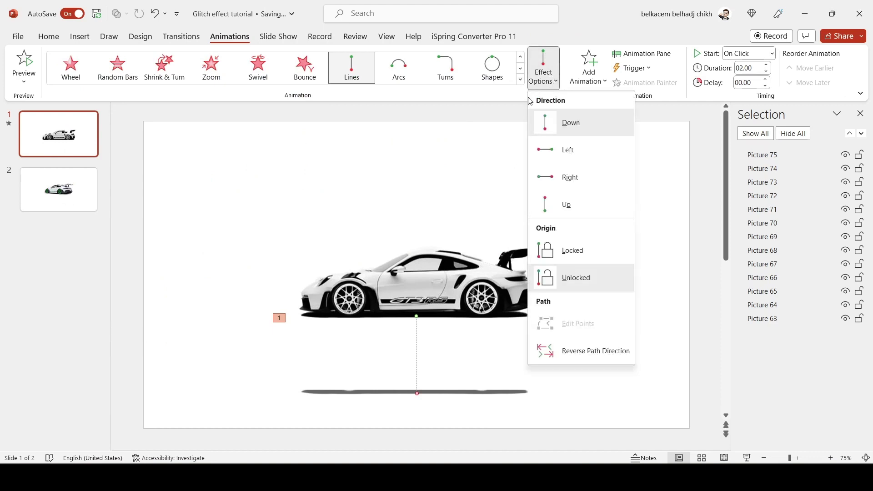
{"action": "left_click", "coordinate": [564, 178]}
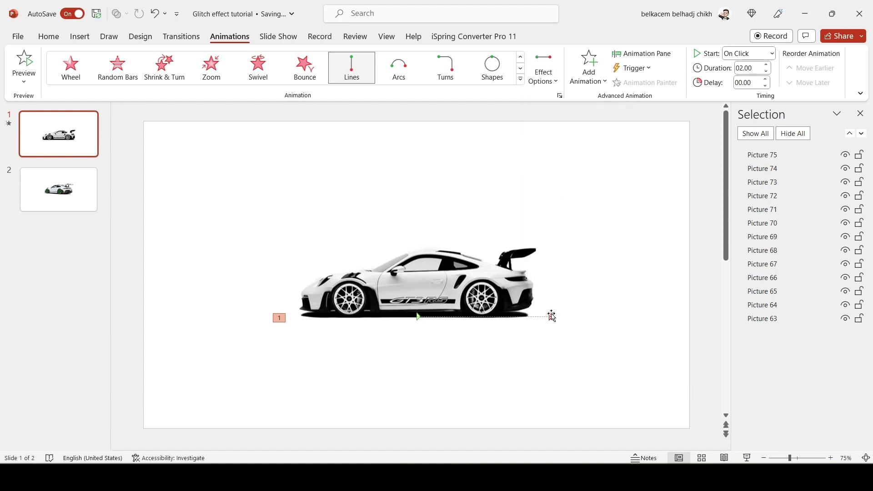
{"action": "left_click_drag", "start_coordinate": [552, 316], "coordinate": [444, 315]}
{"action": "left_click", "coordinate": [478, 347]}
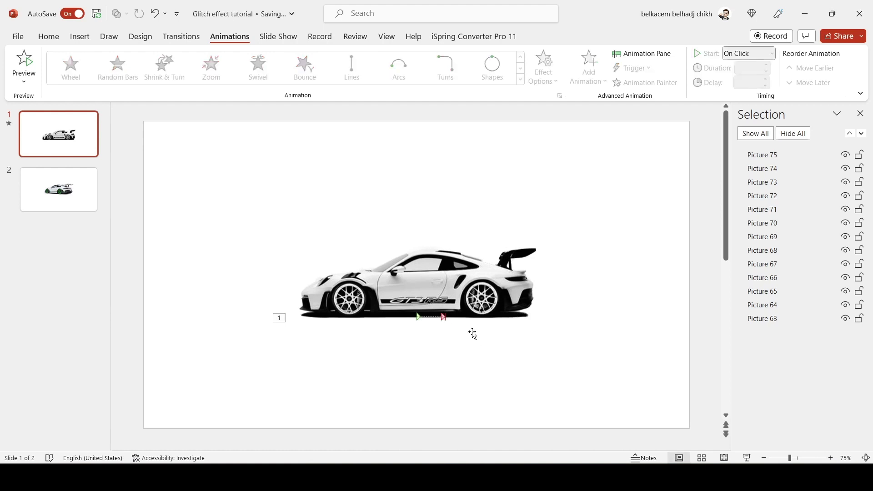
{"action": "left_click", "coordinate": [465, 318]}
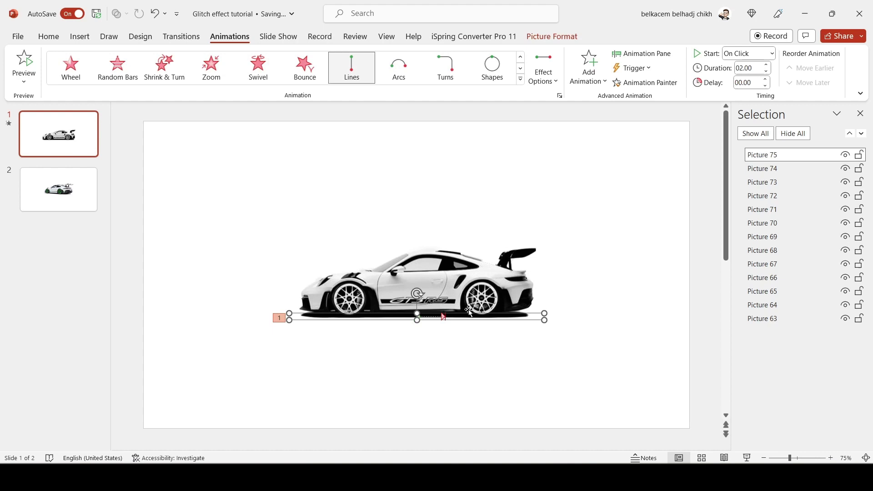
Set Picture 75's animation to start With Previous with a 0.25-second duration
{"action": "left_click", "coordinate": [650, 57]}
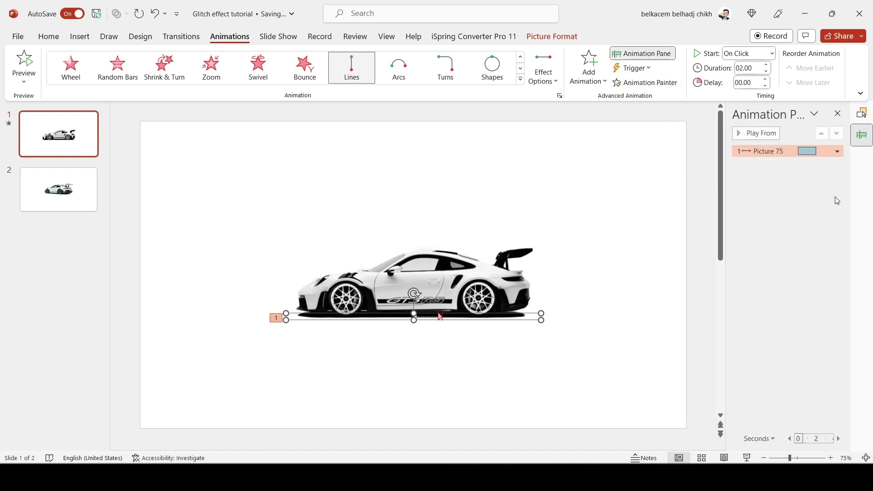
{"action": "left_click", "coordinate": [837, 152]}
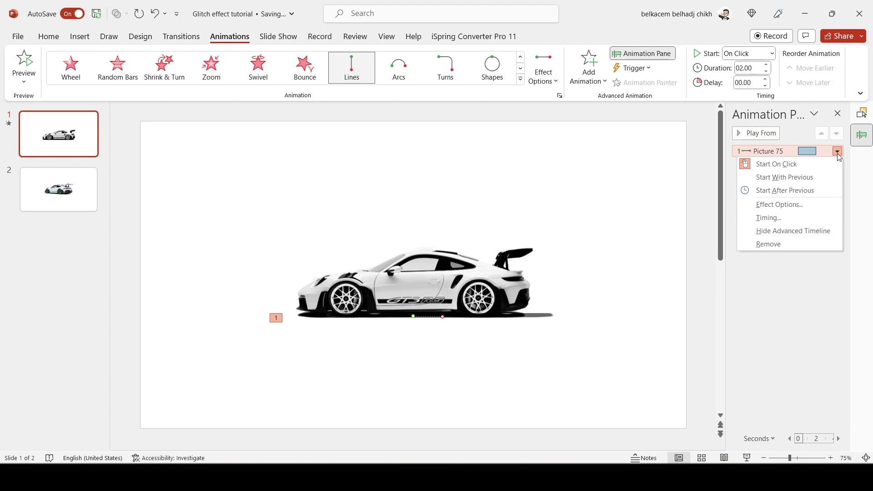
{"action": "left_click", "coordinate": [778, 182]}
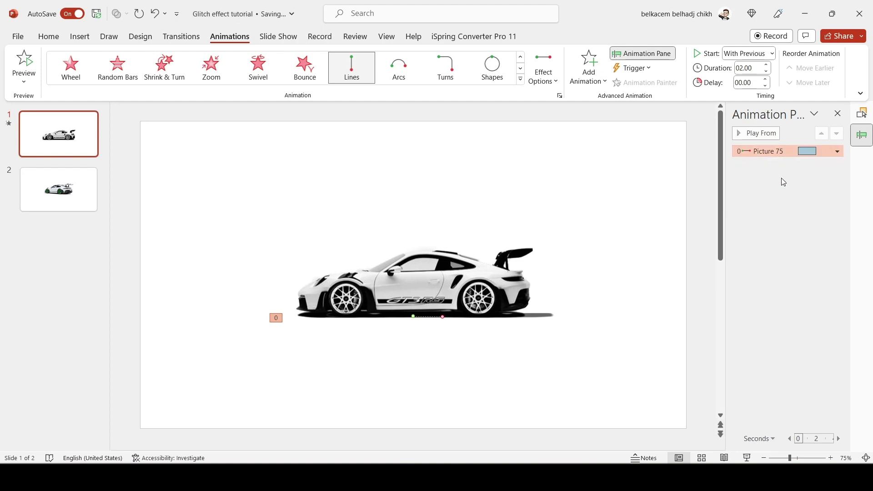
{"action": "left_click", "coordinate": [746, 68]}
{"action": "key", "text": "BackSpace"}
{"action": "key", "text": "Return"}
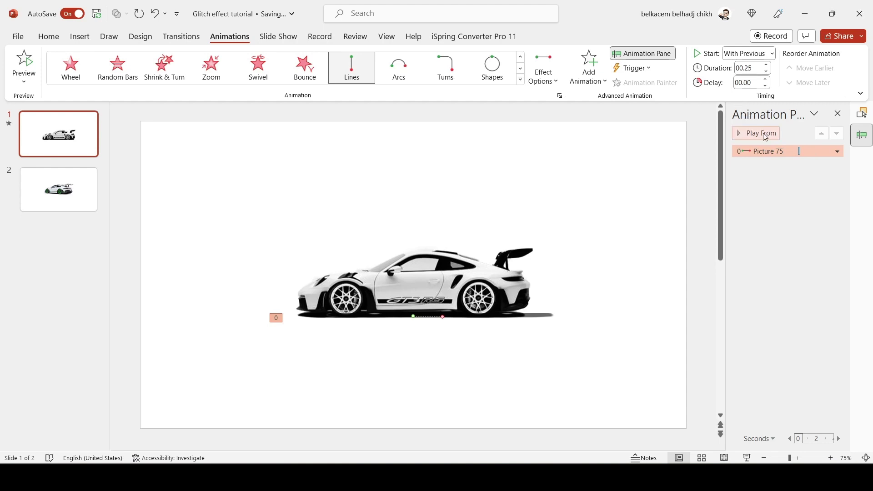
{"action": "left_click", "coordinate": [783, 170]}
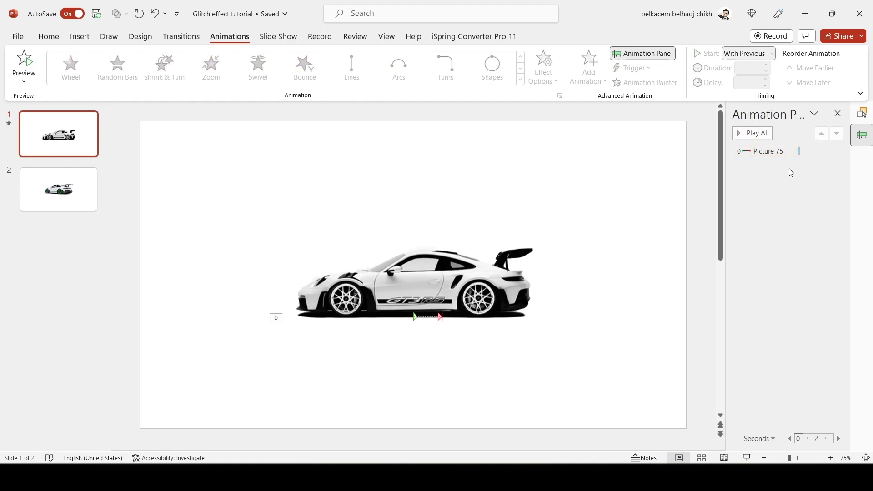
{"action": "left_click", "coordinate": [814, 151]}
{"action": "left_click", "coordinate": [837, 152]}
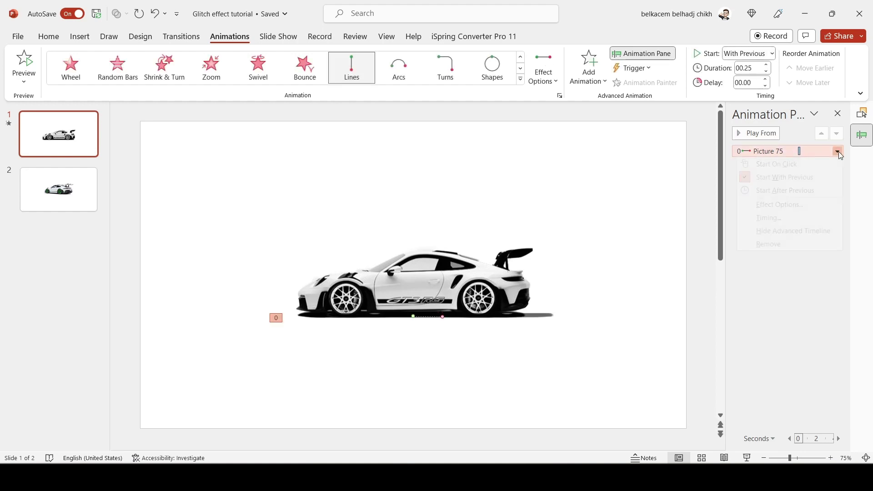
Add a short bounce end and Auto-reverse to Picture 75's motion, then preview it
{"action": "left_click", "coordinate": [810, 205]}
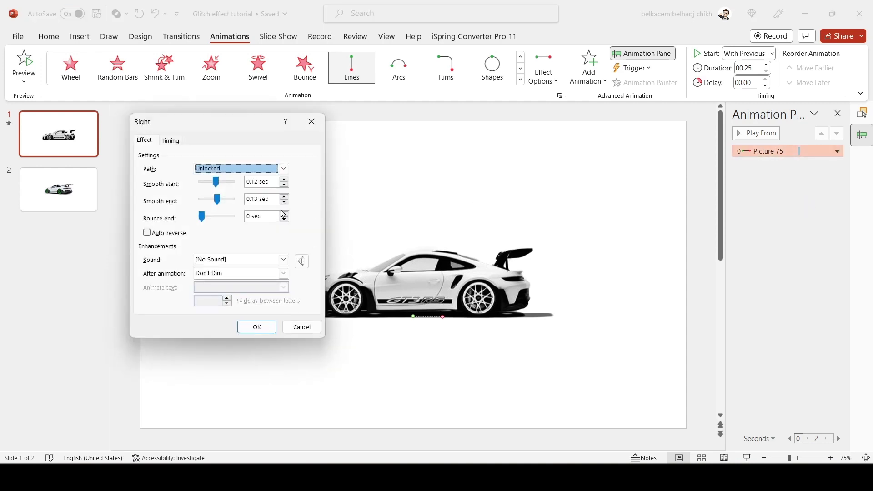
{"action": "left_click_drag", "start_coordinate": [200, 218], "coordinate": [213, 221]}
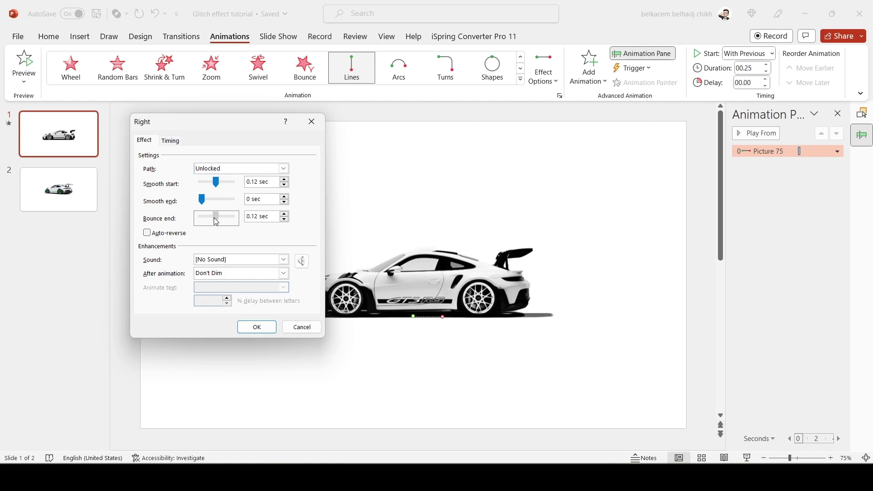
{"action": "left_click", "coordinate": [147, 233]}
{"action": "left_click", "coordinate": [257, 328]}
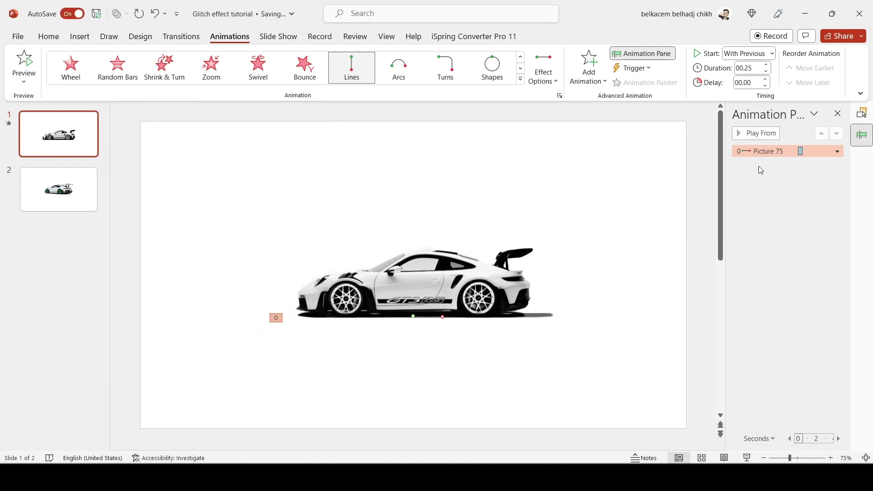
{"action": "left_click", "coordinate": [761, 136]}
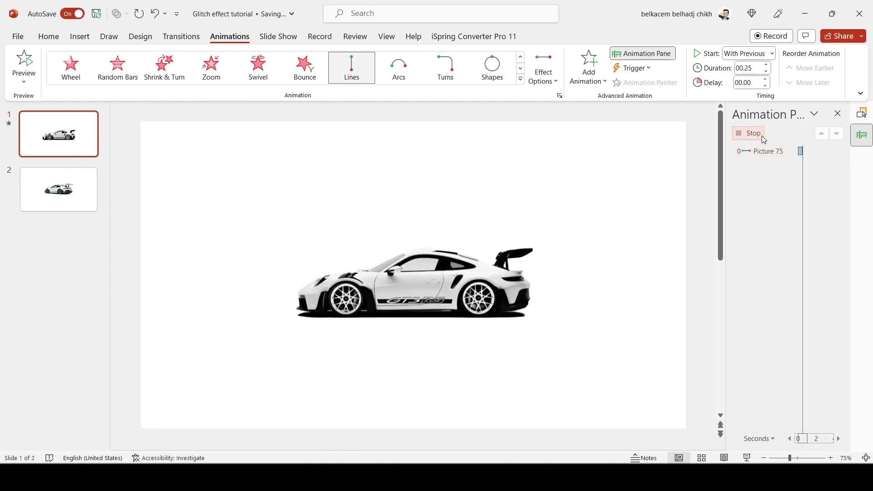
{"action": "left_click", "coordinate": [569, 294]}
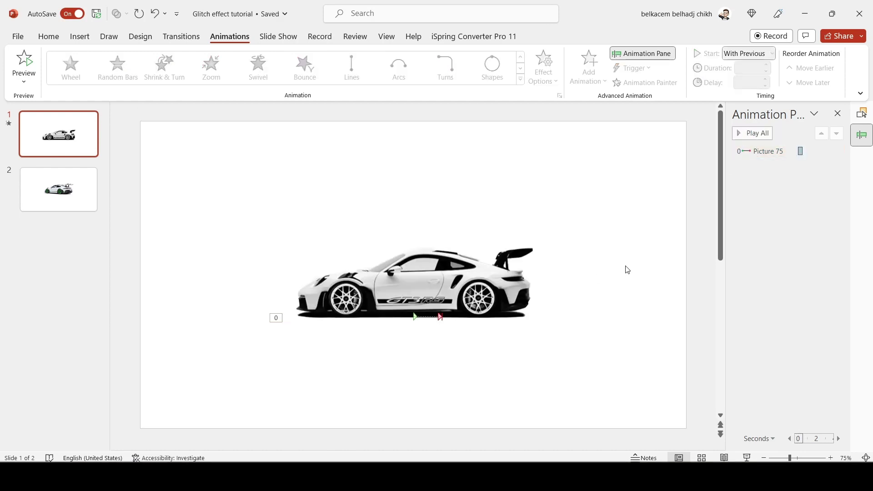
Give Picture 74 a Lines motion path heading Left, shortened to a small nudge
{"action": "left_click", "coordinate": [862, 114]}
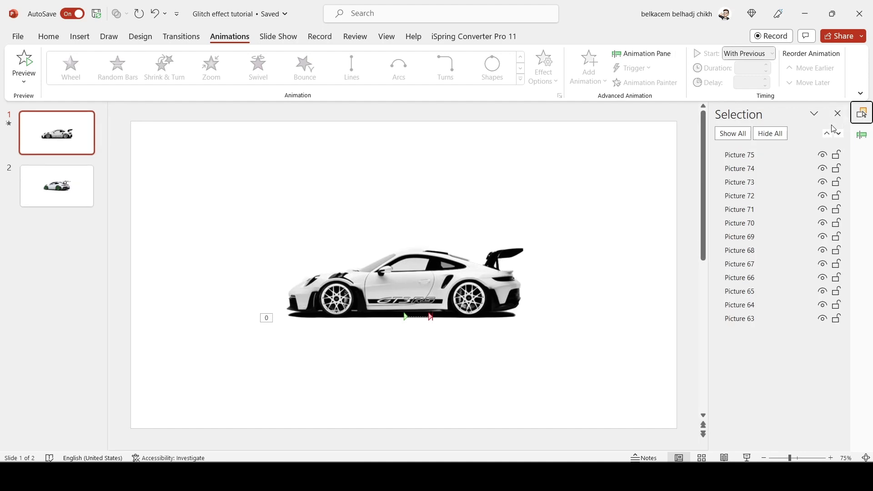
{"action": "left_click", "coordinate": [754, 168]}
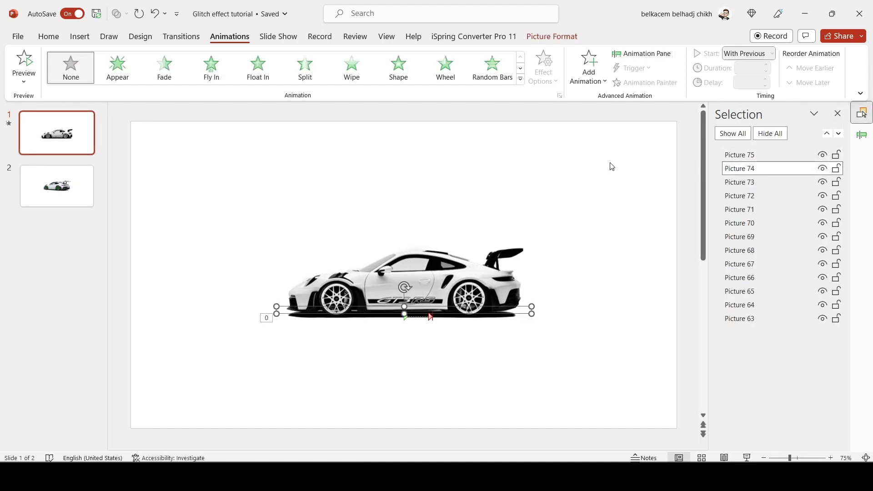
{"action": "left_click", "coordinate": [521, 81]}
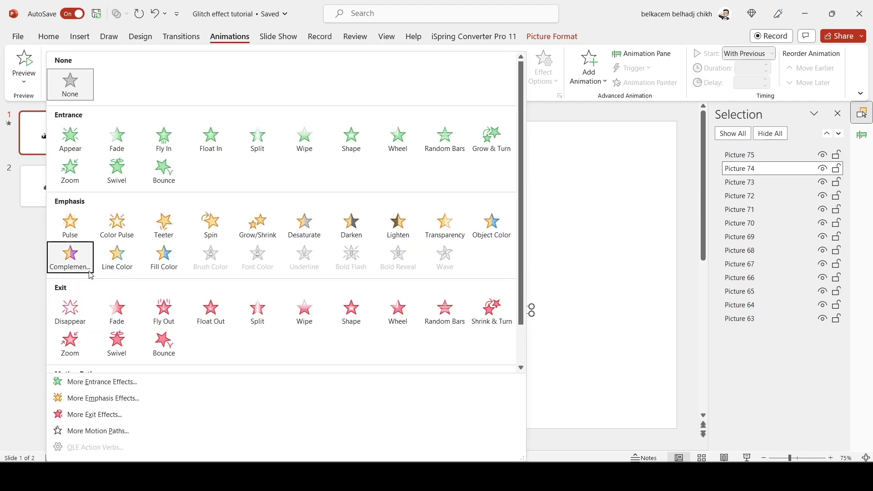
{"action": "scroll", "coordinate": [91, 275], "scroll_direction": "down", "scroll_amount": 1}
{"action": "left_click", "coordinate": [84, 346]}
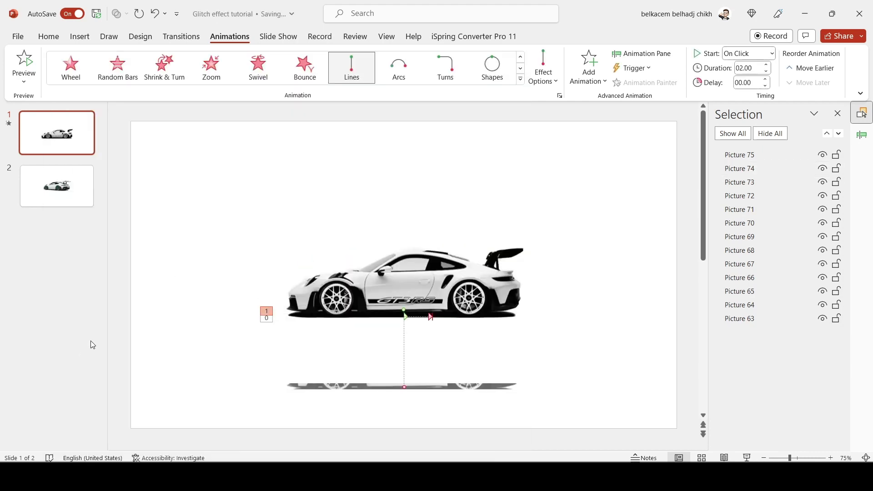
{"action": "left_click", "coordinate": [543, 77]}
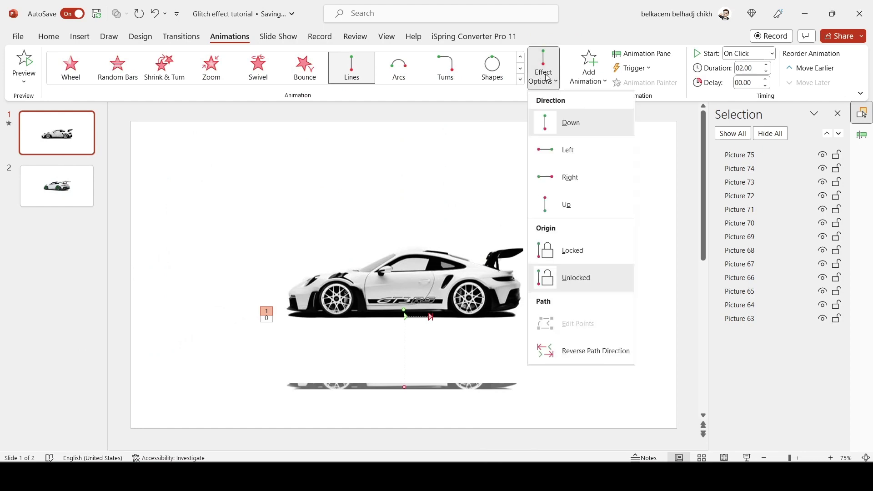
{"action": "left_click", "coordinate": [558, 150]}
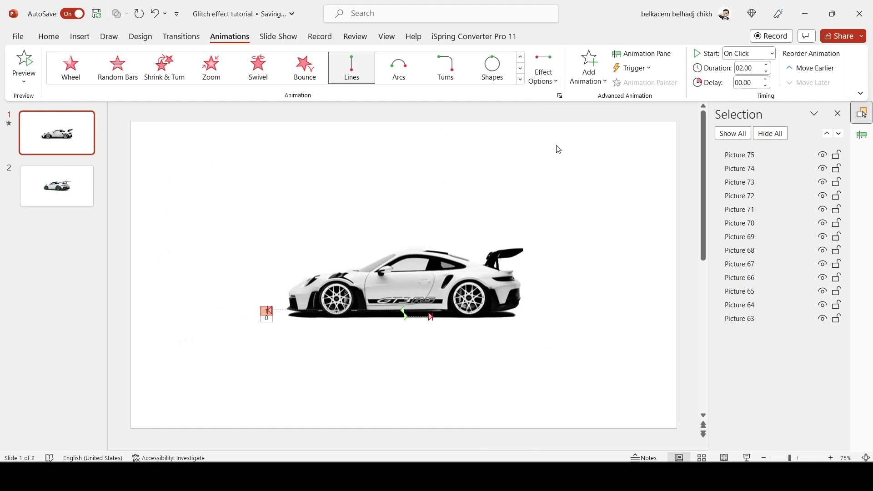
{"action": "left_click_drag", "start_coordinate": [270, 311], "coordinate": [267, 310]}
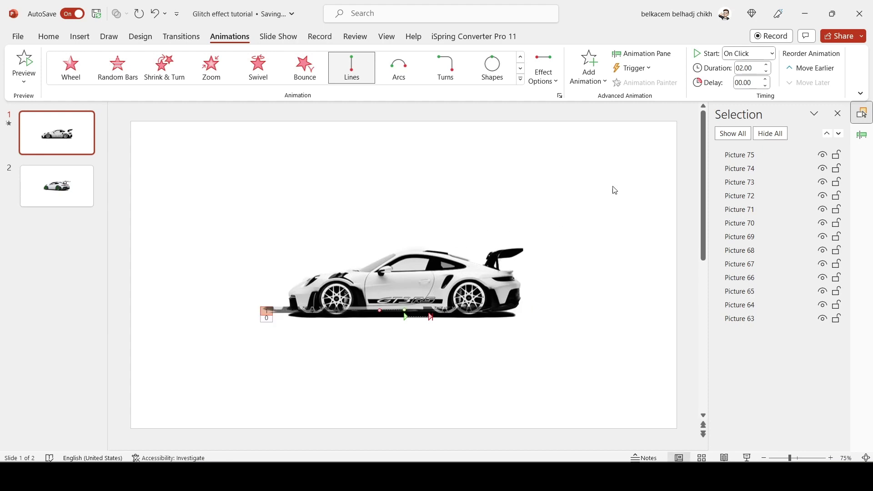
Set Picture 74's motion path to start With Previous with a 0.25-second duration
{"action": "left_click", "coordinate": [862, 137]}
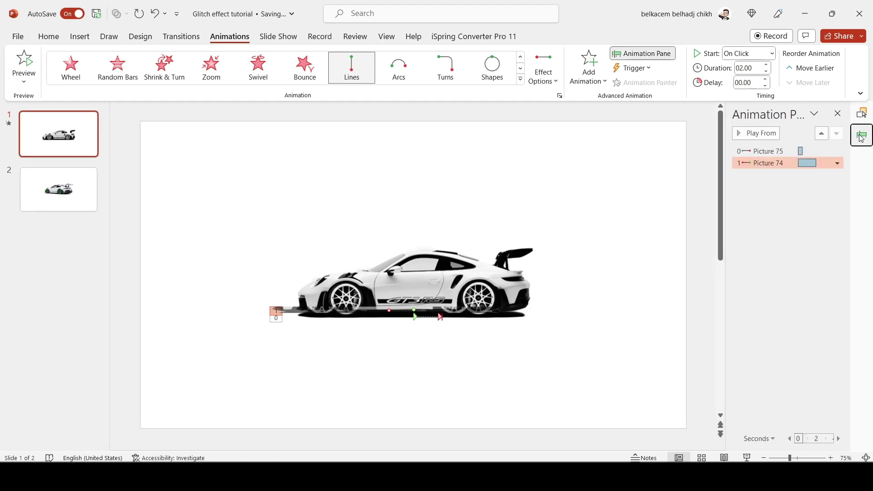
{"action": "left_click", "coordinate": [837, 164]}
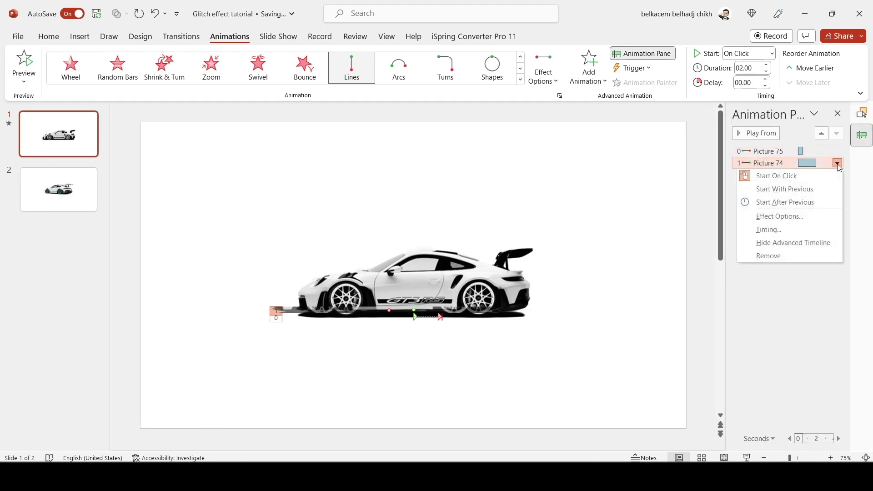
{"action": "left_click", "coordinate": [814, 188]}
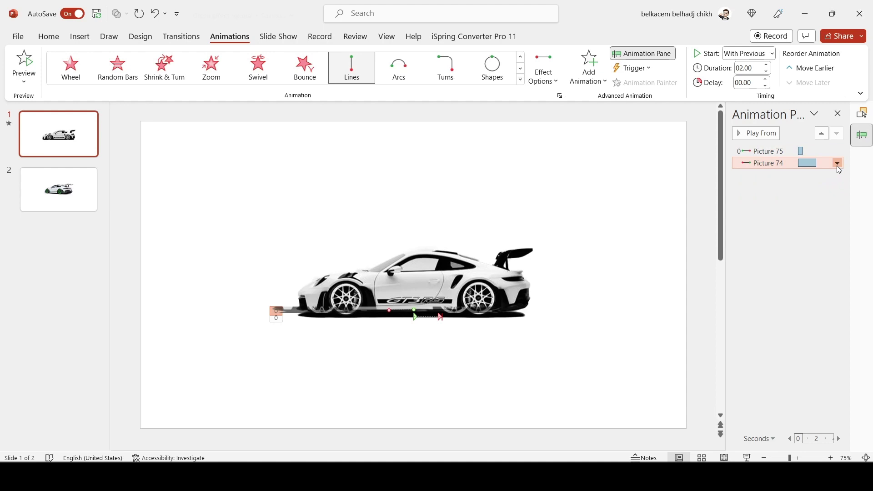
{"action": "left_click", "coordinate": [746, 69]}
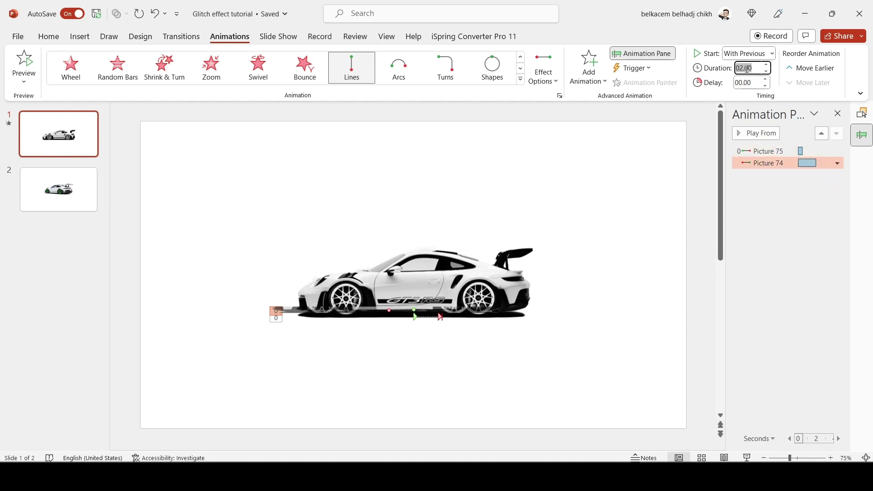
{"action": "type", "text": "0.25"}
{"action": "key", "text": "Return"}
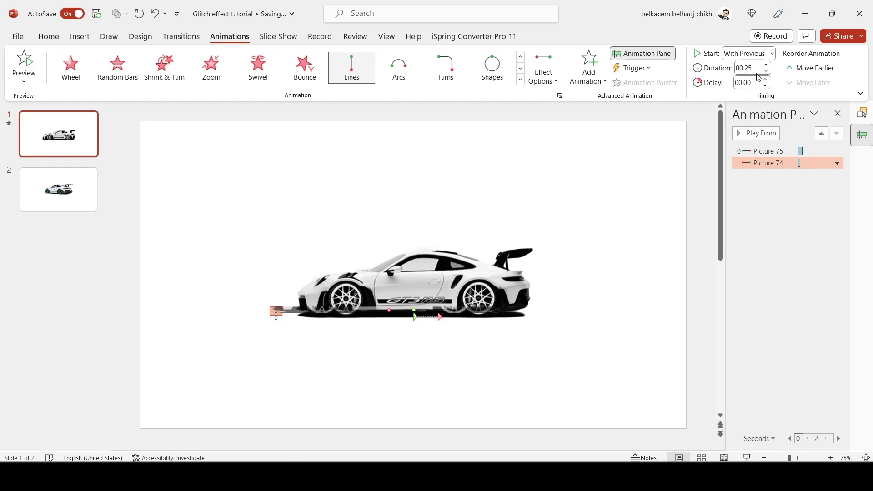
Give Picture 74's motion a 0.1-second bounce end and turn on Auto-reverse
{"action": "left_click", "coordinate": [838, 164]}
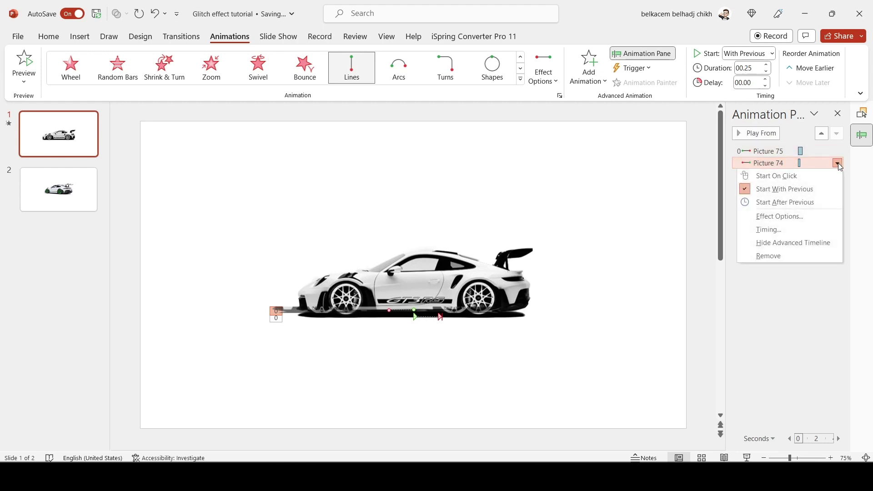
{"action": "left_click", "coordinate": [808, 214]}
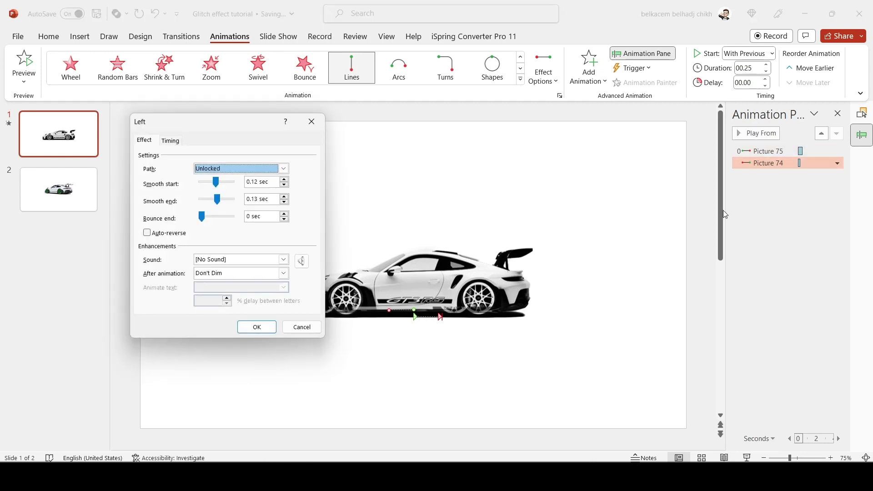
{"action": "left_click_drag", "start_coordinate": [202, 217], "coordinate": [214, 222]}
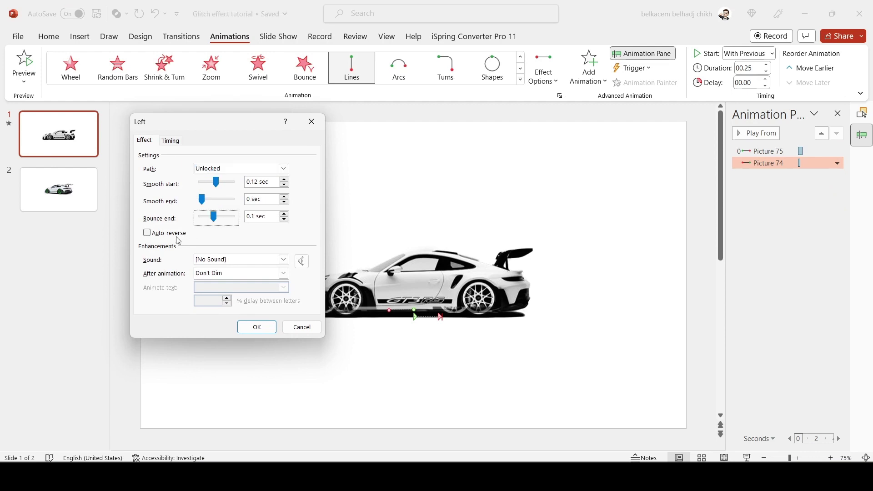
{"action": "left_click", "coordinate": [163, 237]}
{"action": "left_click", "coordinate": [251, 328]}
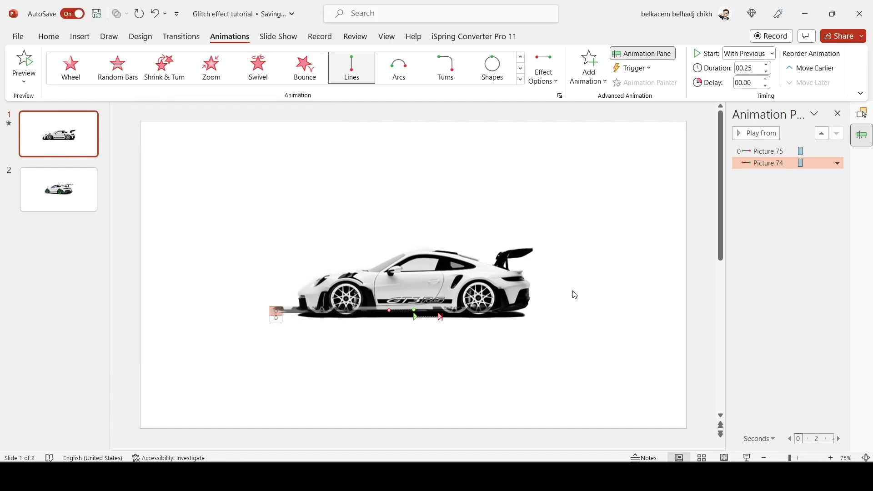
Use Animation Painter to copy Picture 75's motion path onto Pictures 74, 71 and 70
{"action": "left_click", "coordinate": [636, 205]}
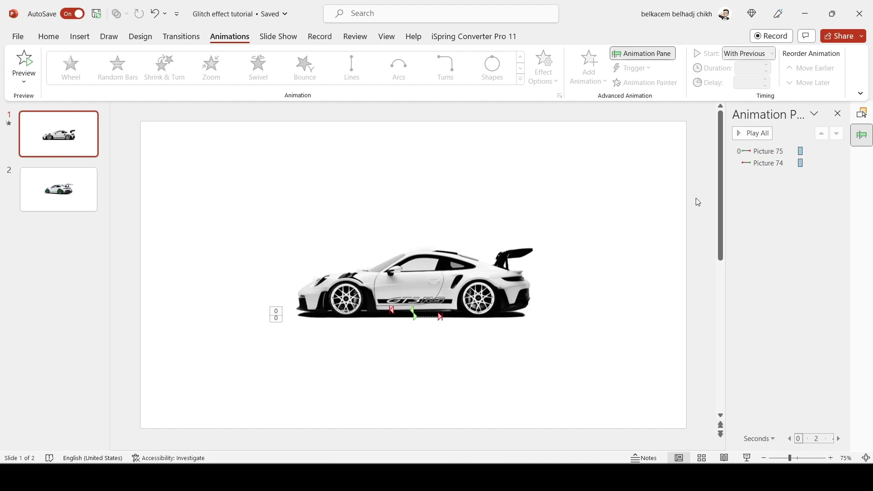
{"action": "left_click", "coordinate": [862, 116]}
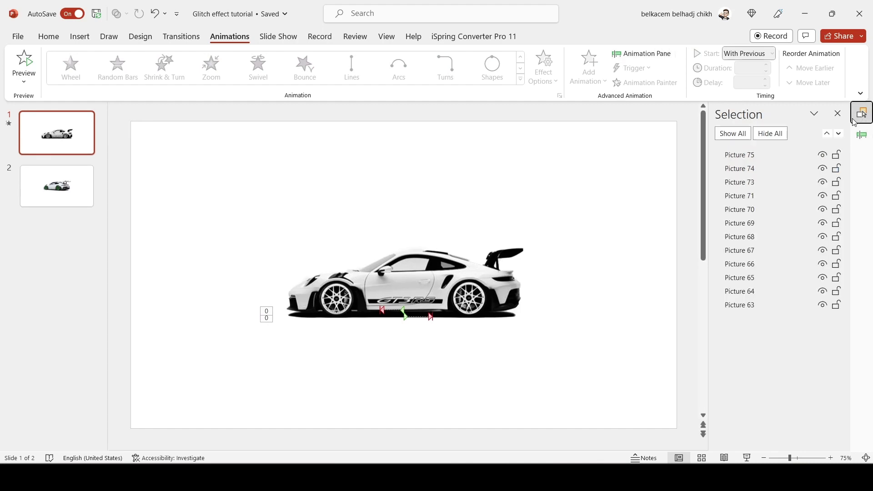
{"action": "left_click", "coordinate": [774, 160]}
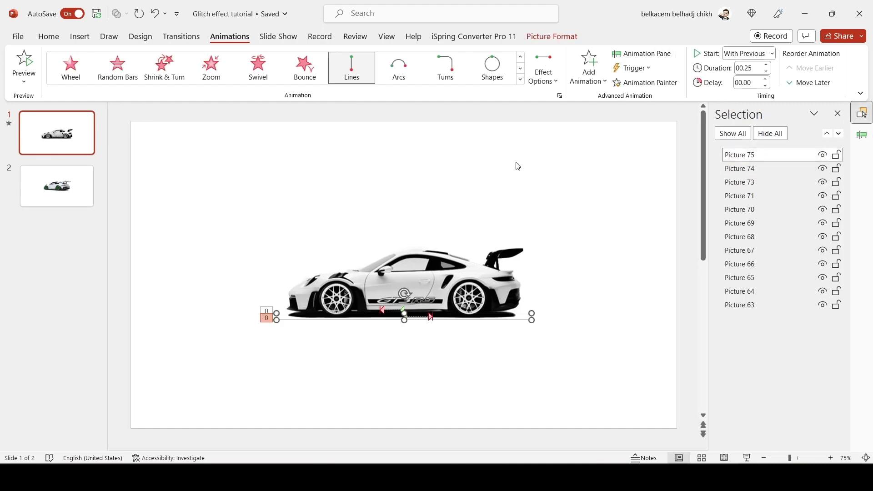
{"action": "left_click", "coordinate": [635, 83]}
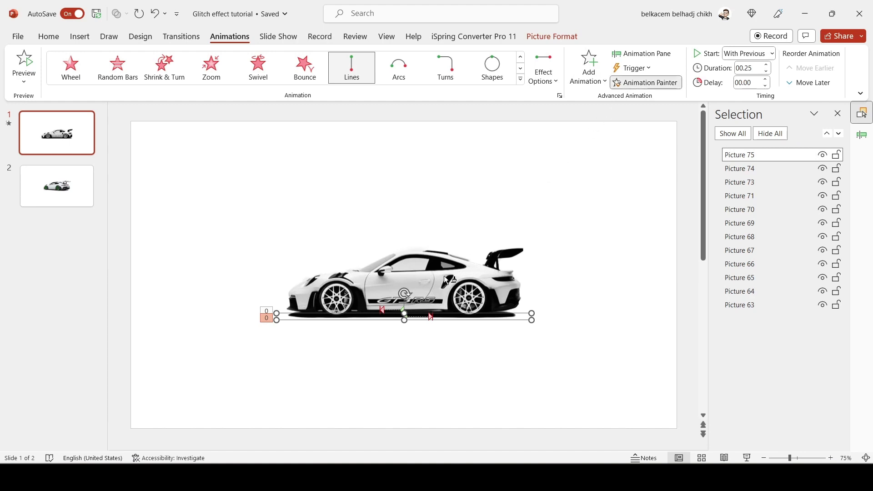
{"action": "left_click", "coordinate": [395, 304]}
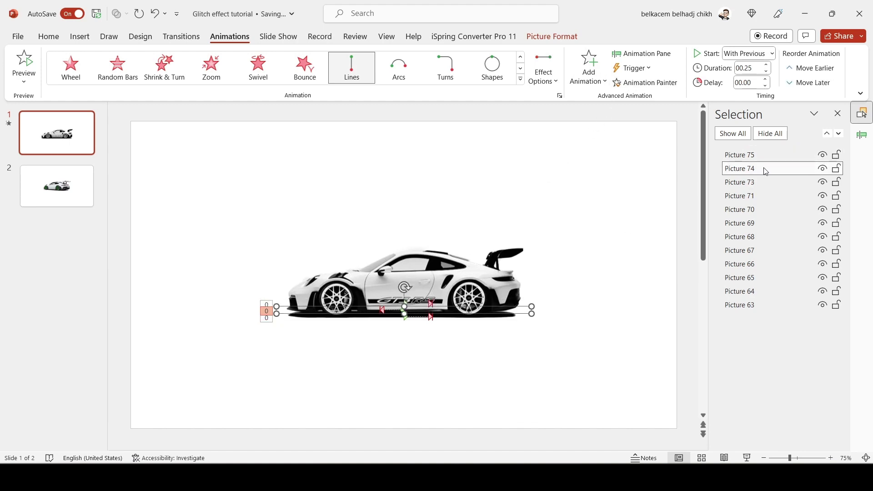
{"action": "left_click", "coordinate": [428, 297]}
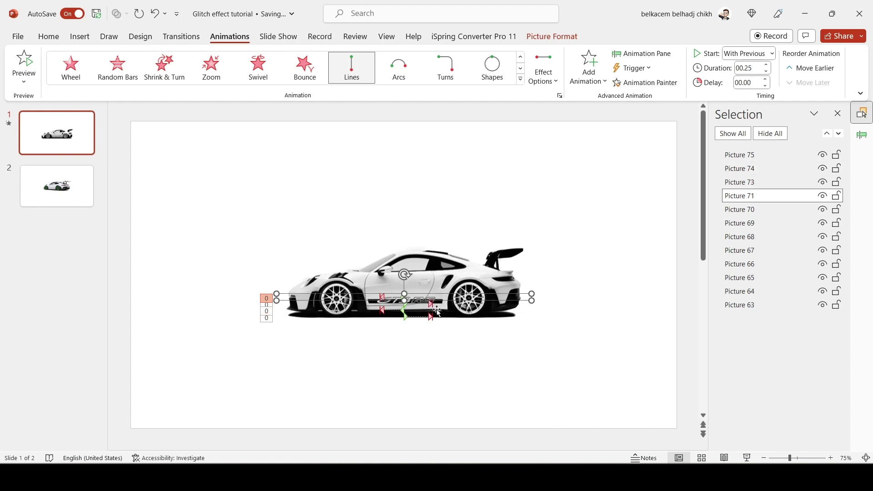
{"action": "left_click", "coordinate": [752, 171]}
{"action": "left_click", "coordinate": [646, 82]}
{"action": "left_click", "coordinate": [413, 293]}
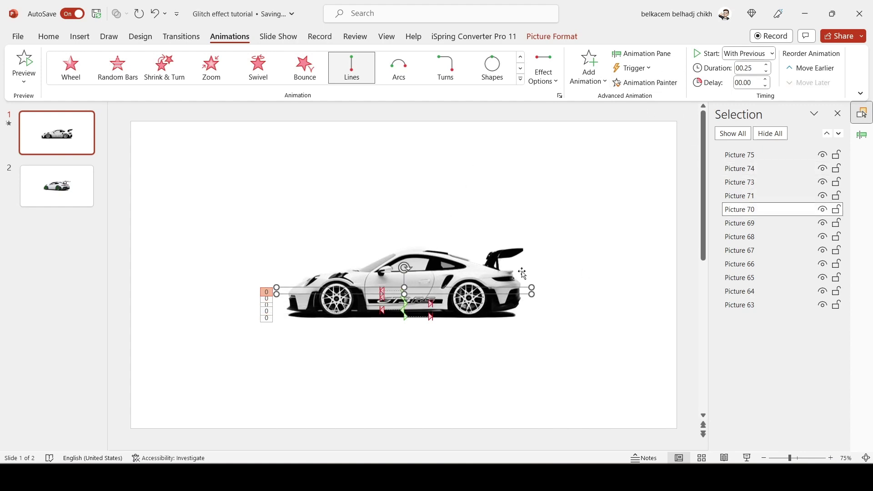
{"action": "key", "text": "ctrl+z"}
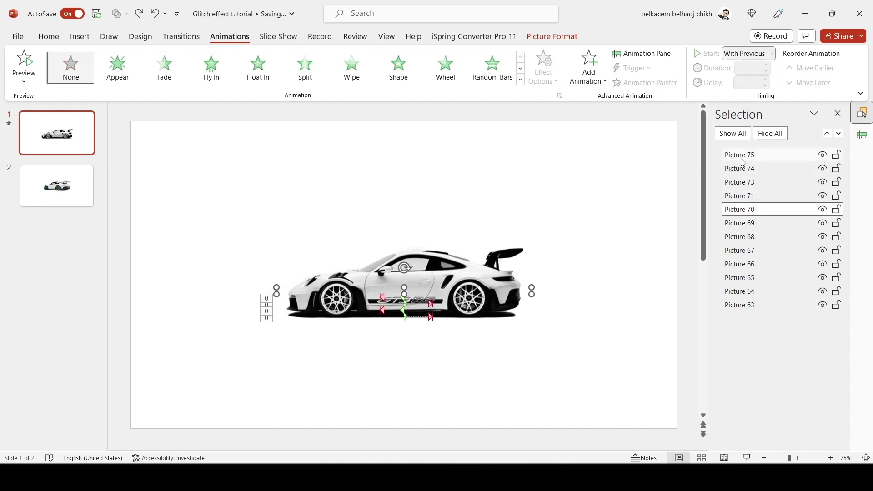
{"action": "key", "text": "ctrl+y"}
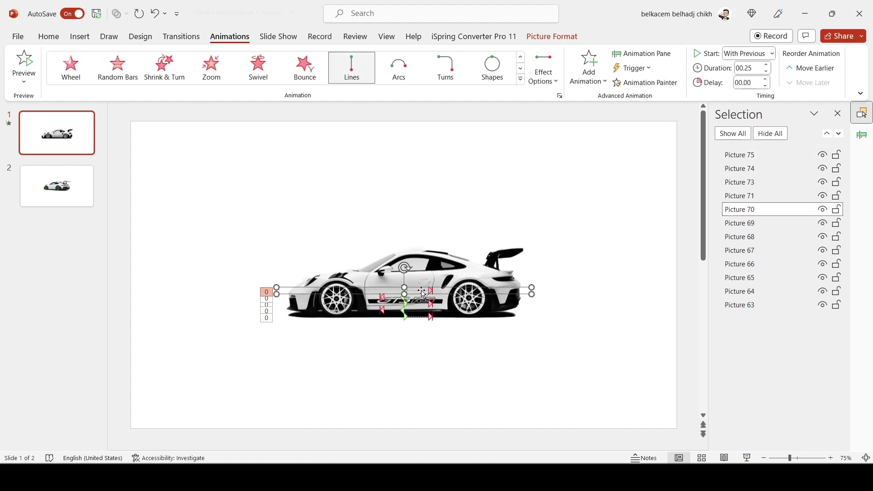
Paint the same motion path onto Pictures 69, 68, 67, 66, 65 and 63
{"action": "left_click", "coordinate": [645, 82]}
{"action": "left_click", "coordinate": [427, 284]}
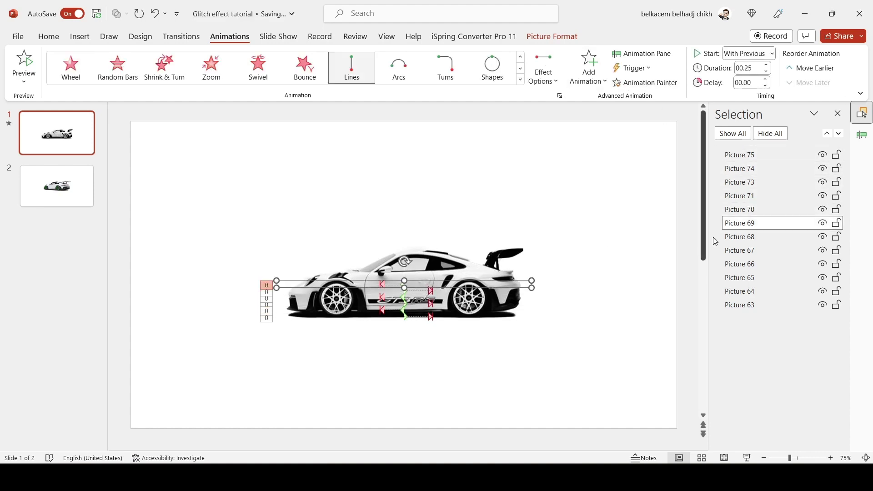
{"action": "left_click", "coordinate": [639, 83]}
{"action": "left_click", "coordinate": [755, 236]}
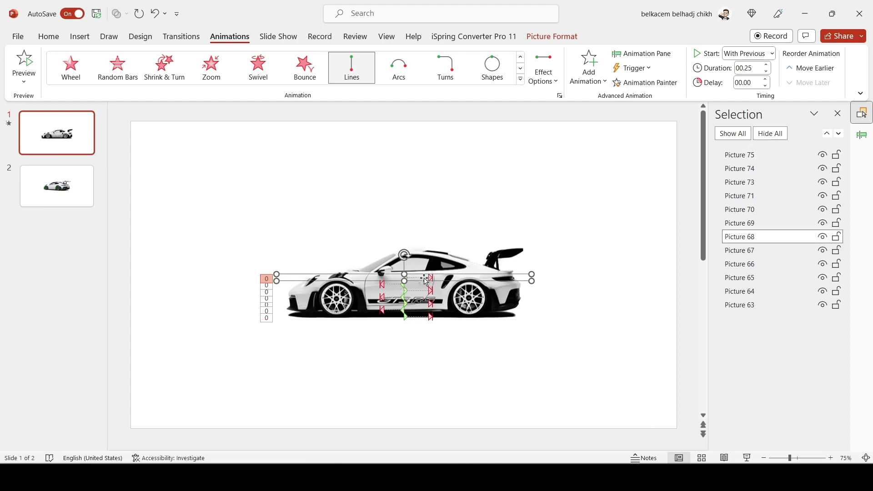
{"action": "left_click", "coordinate": [768, 169]}
{"action": "left_click", "coordinate": [646, 82]}
{"action": "left_click", "coordinate": [755, 250]}
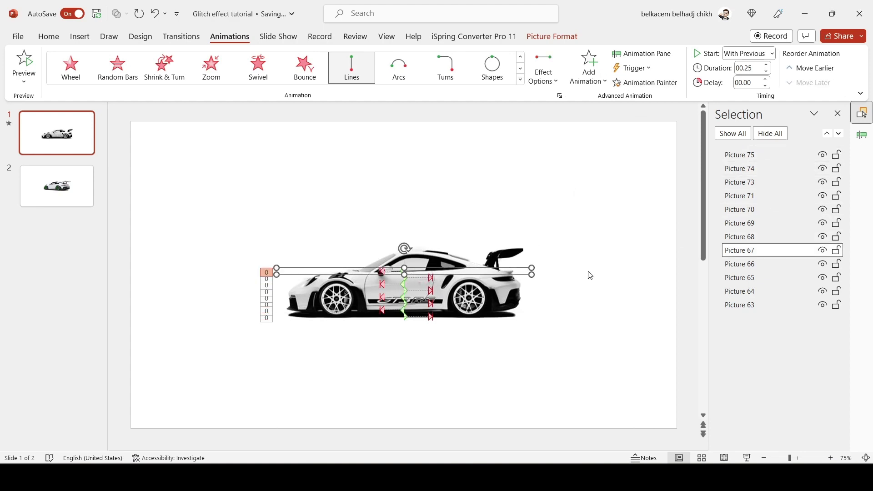
{"action": "left_click", "coordinate": [727, 155]}
{"action": "left_click", "coordinate": [646, 82]}
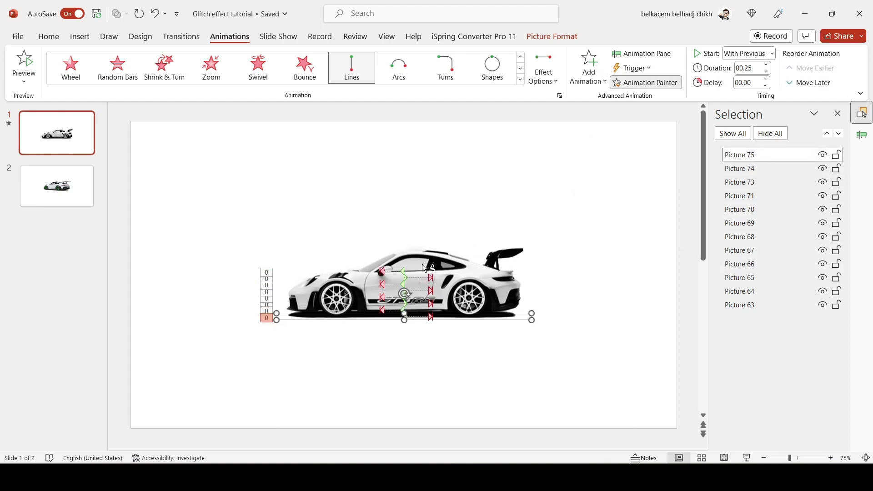
{"action": "left_click", "coordinate": [750, 264]}
{"action": "left_click", "coordinate": [754, 168]}
{"action": "left_click", "coordinate": [645, 82]}
{"action": "left_click", "coordinate": [408, 261]}
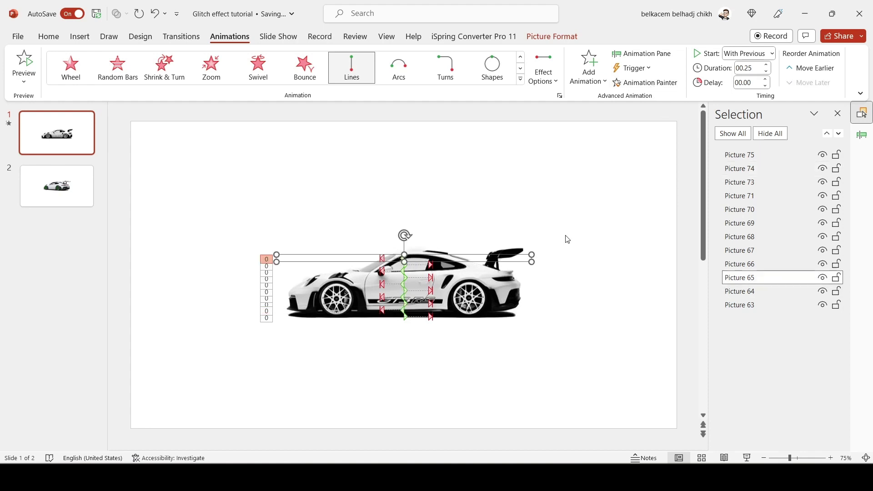
{"action": "left_click", "coordinate": [723, 154]}
{"action": "left_click", "coordinate": [646, 83]}
{"action": "left_click", "coordinate": [421, 255]}
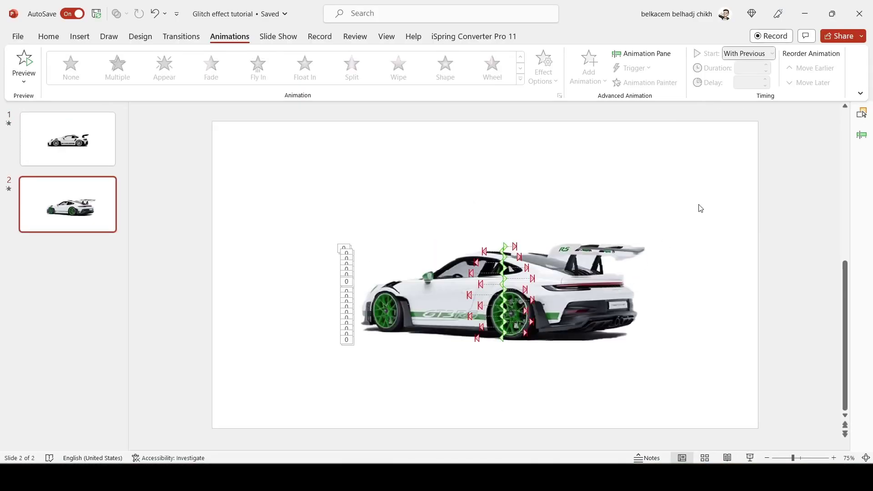
{"action": "left_click_drag", "start_coordinate": [559, 276], "coordinate": [326, 387]}
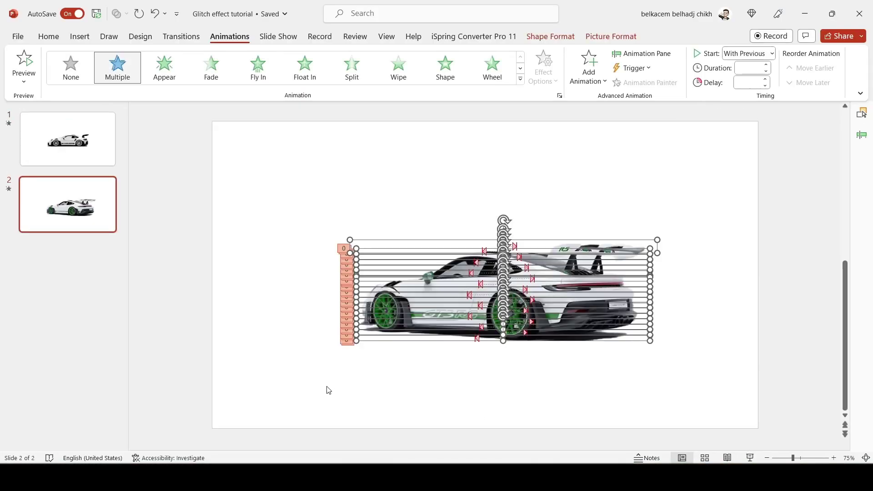
{"action": "left_click", "coordinate": [459, 406]}
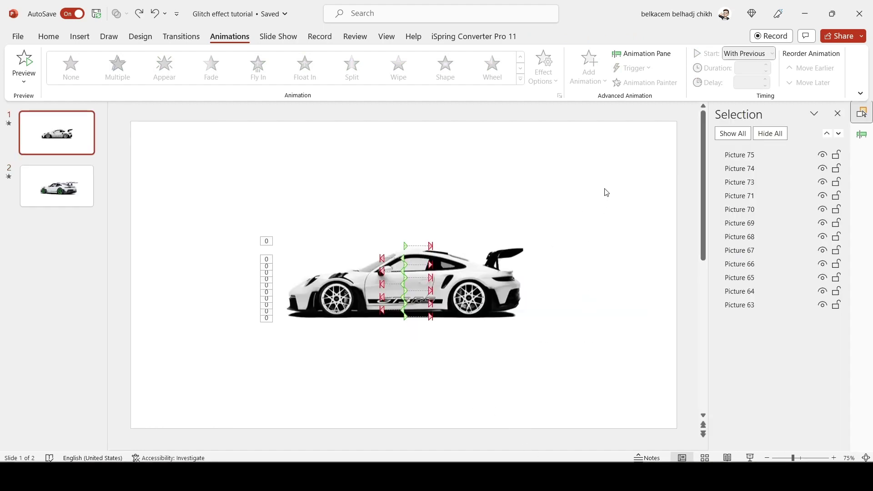
Add a Disappear exit effect to all the slide 1 car strips
{"action": "left_click_drag", "start_coordinate": [606, 185], "coordinate": [232, 385]}
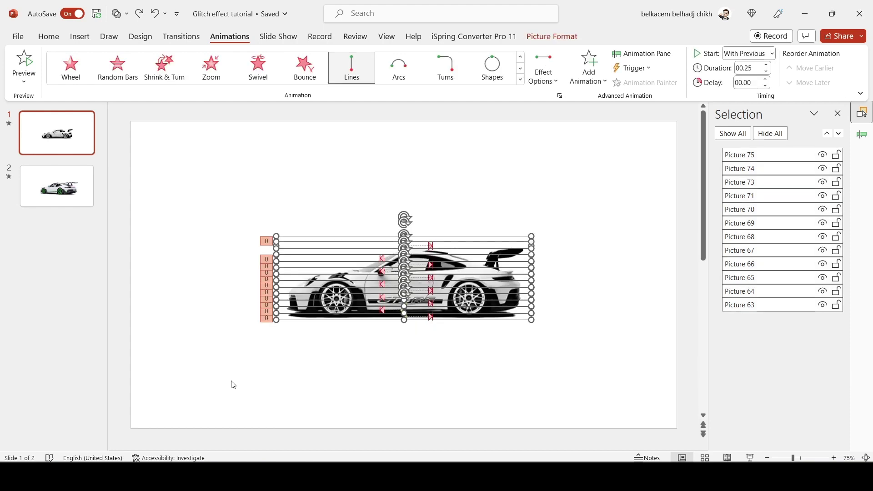
{"action": "left_click", "coordinate": [592, 84]}
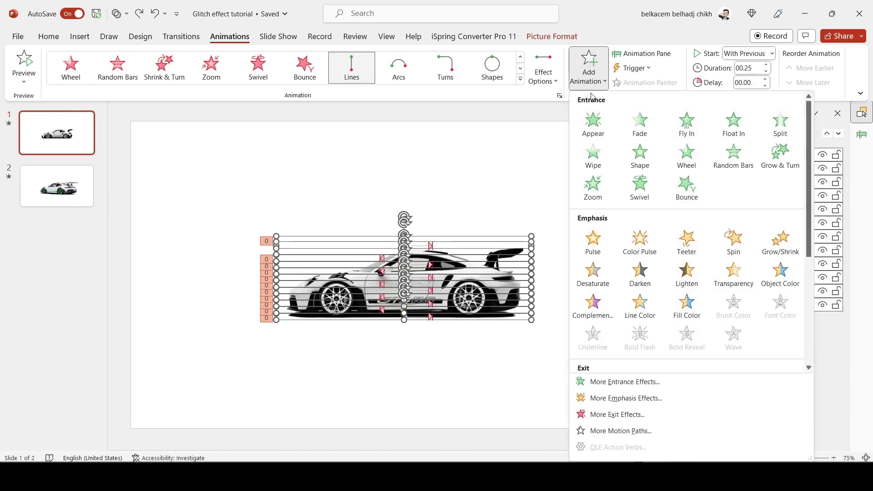
{"action": "scroll", "coordinate": [641, 191], "scroll_direction": "down", "scroll_amount": 3}
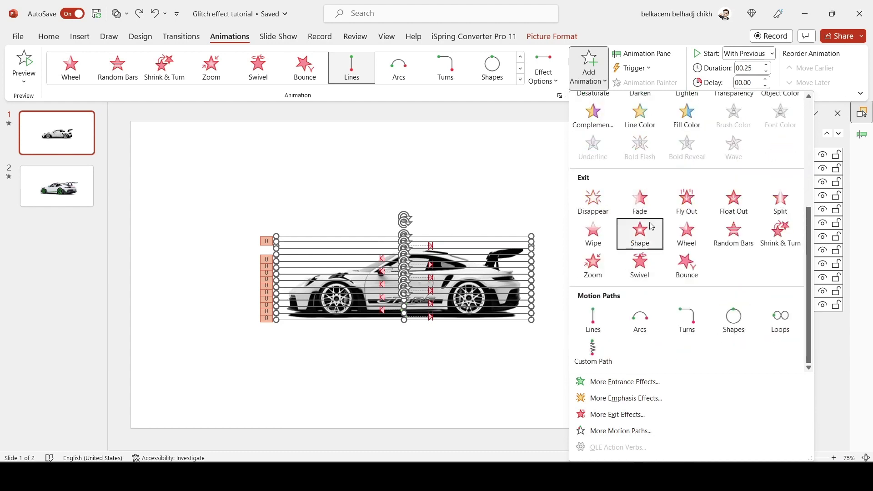
{"action": "left_click", "coordinate": [604, 202]}
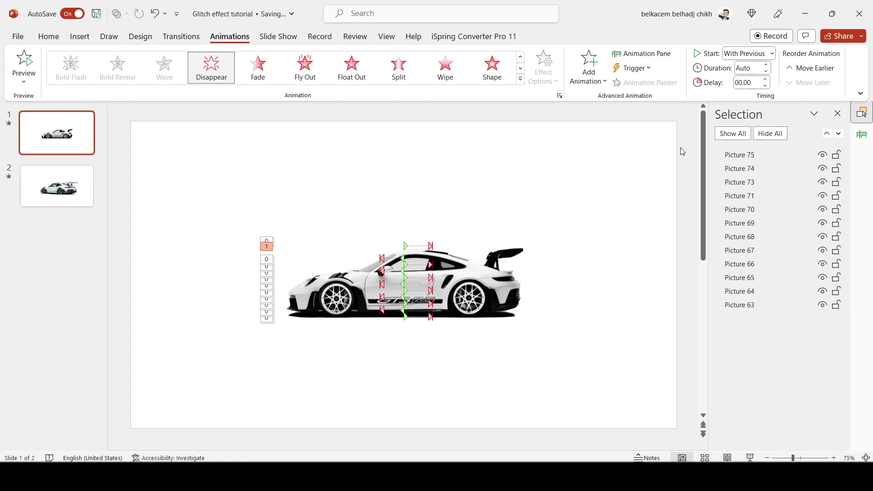
Set the new Disappear exit effects to start With Previous
{"action": "left_click", "coordinate": [863, 135]}
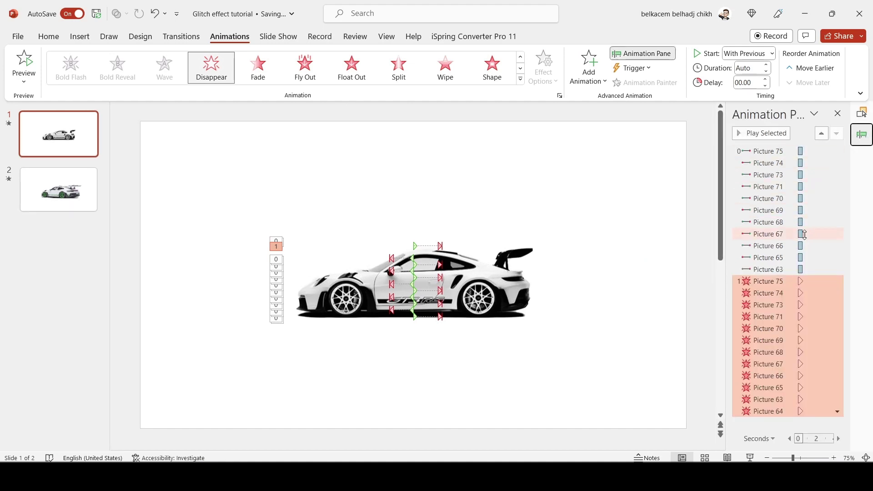
{"action": "left_click", "coordinate": [836, 412]}
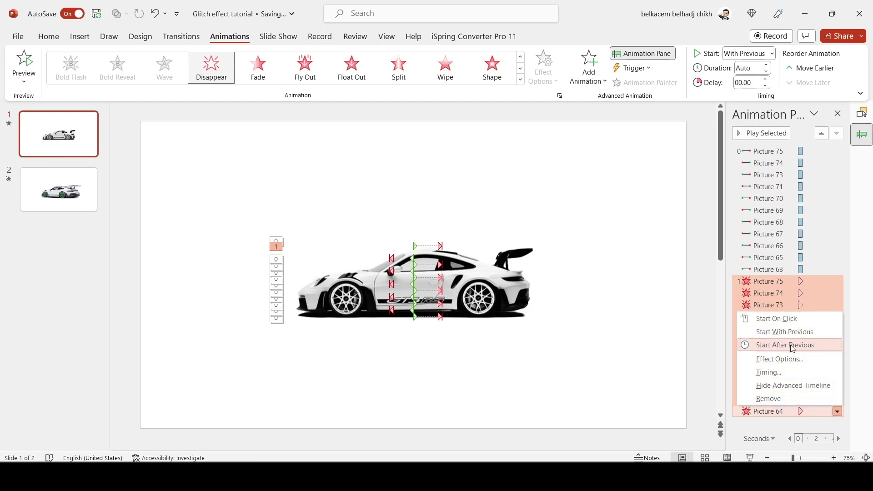
{"action": "left_click", "coordinate": [781, 335]}
Add an Appear entrance effect to all the slide 2 car pictures
{"action": "scroll", "coordinate": [623, 227], "scroll_direction": "down", "scroll_amount": 1}
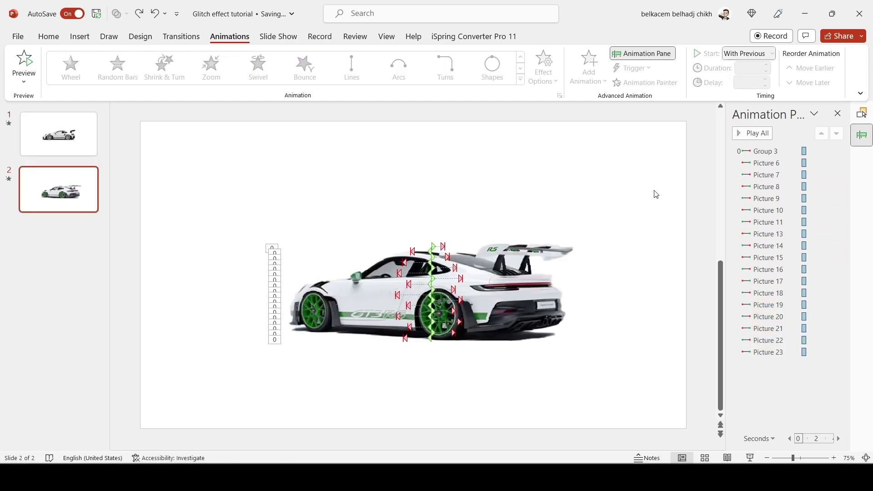
{"action": "left_click_drag", "start_coordinate": [655, 182], "coordinate": [235, 400]}
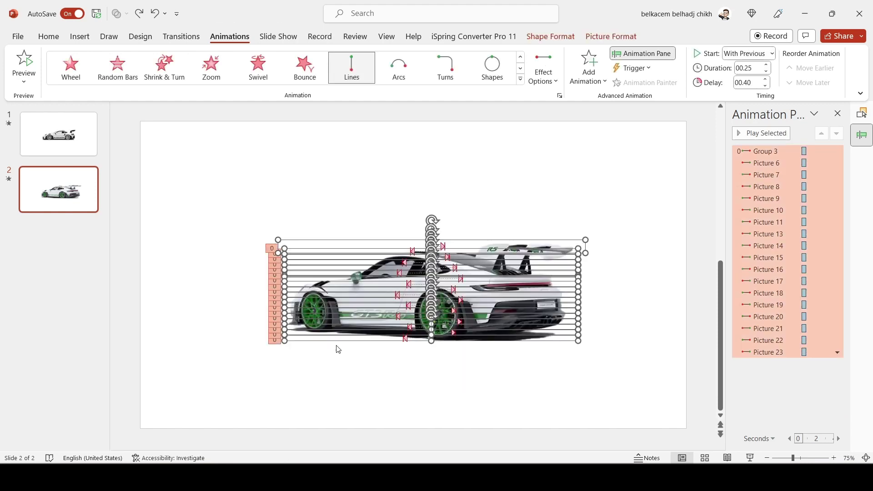
{"action": "left_click", "coordinate": [589, 80]}
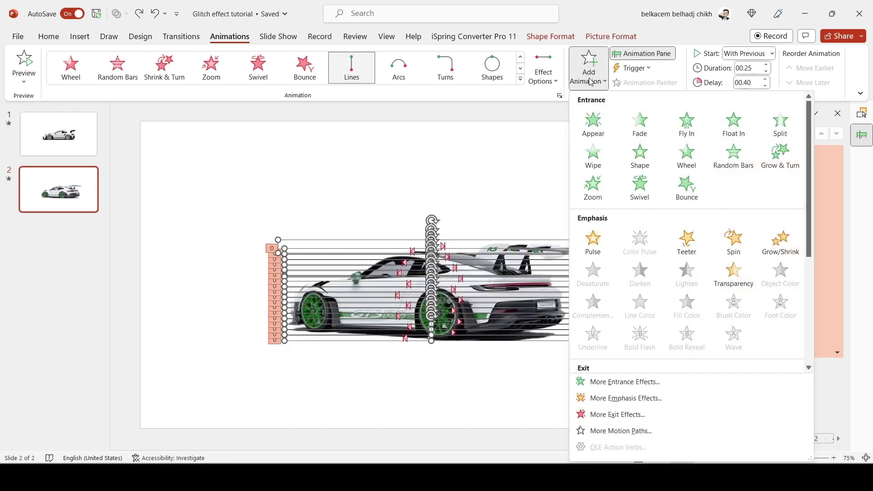
{"action": "left_click", "coordinate": [593, 121]}
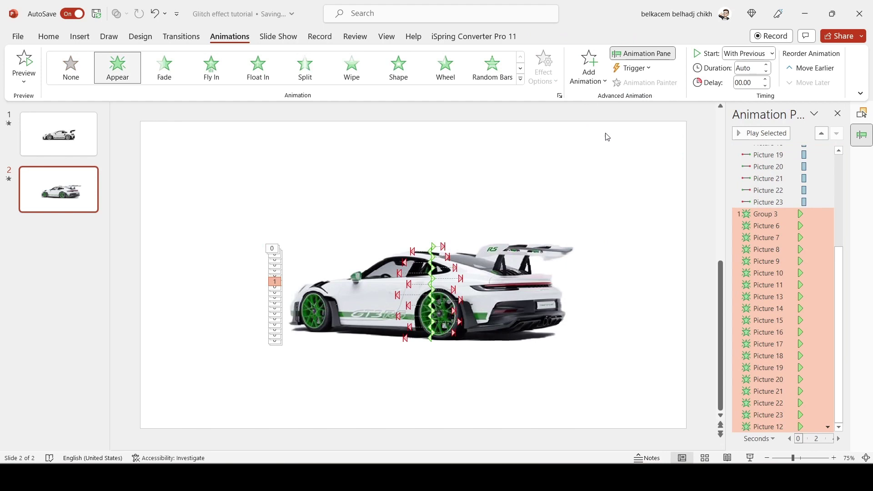
Set the Appear effects to start With Previous and move them to the top of the animation order
{"action": "left_click", "coordinate": [827, 427]}
{"action": "left_click", "coordinate": [775, 348]}
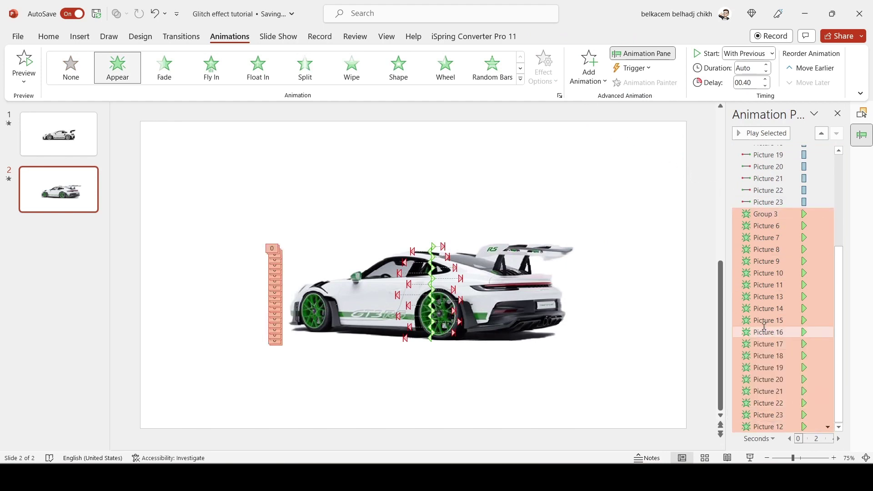
{"action": "left_click_drag", "start_coordinate": [775, 232], "coordinate": [774, 151]}
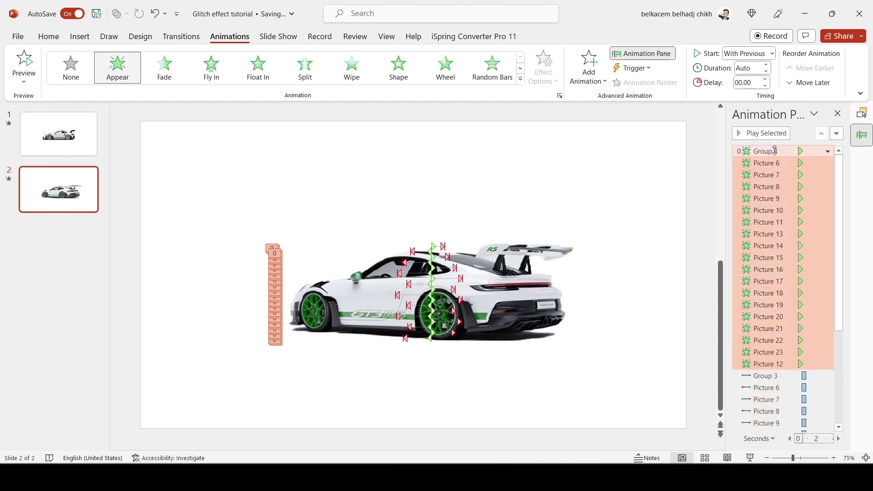
{"action": "left_click", "coordinate": [648, 249]}
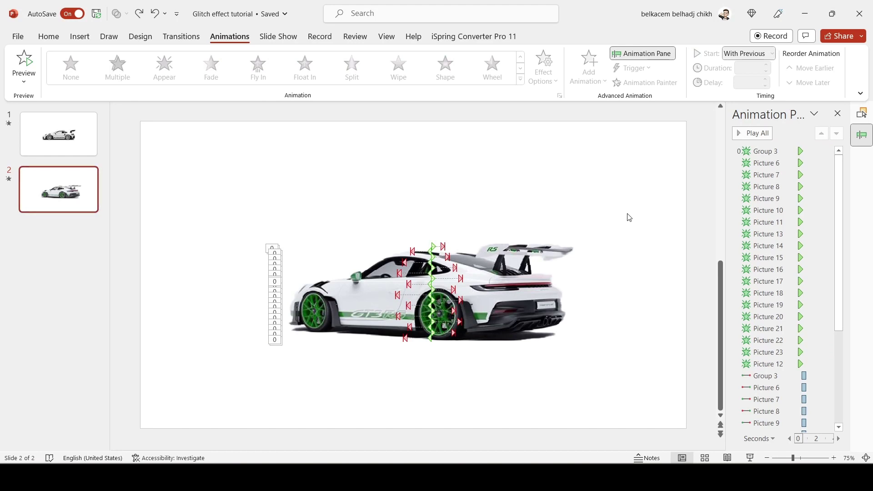
Copy slide 2's car pictures and paste them onto slide 1
{"action": "left_click_drag", "start_coordinate": [648, 184], "coordinate": [230, 396]}
{"action": "key", "text": "ctrl+c"}
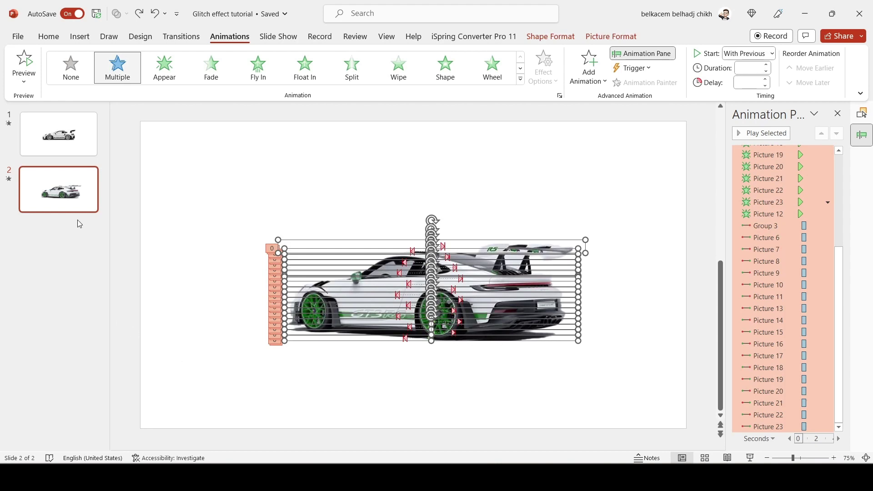
{"action": "left_click", "coordinate": [72, 146]}
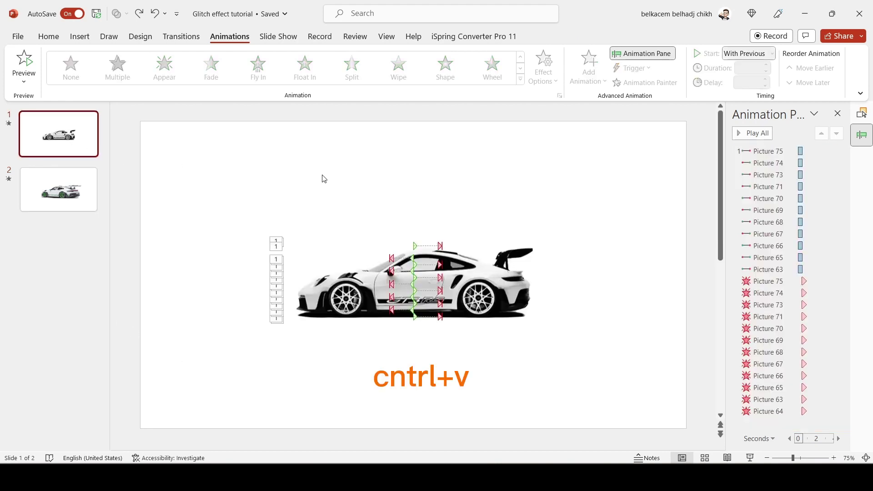
{"action": "key", "text": "ctrl+v"}
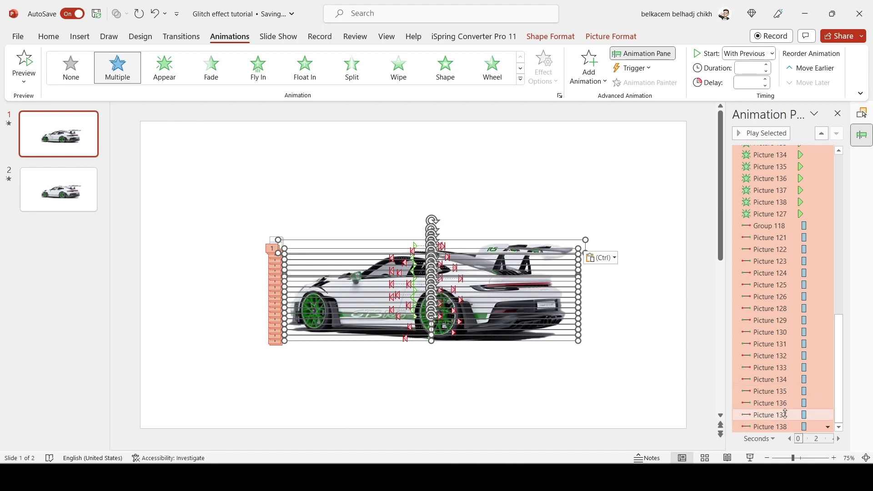
Set the pasted car animations to start With Previous
{"action": "left_click", "coordinate": [828, 427]}
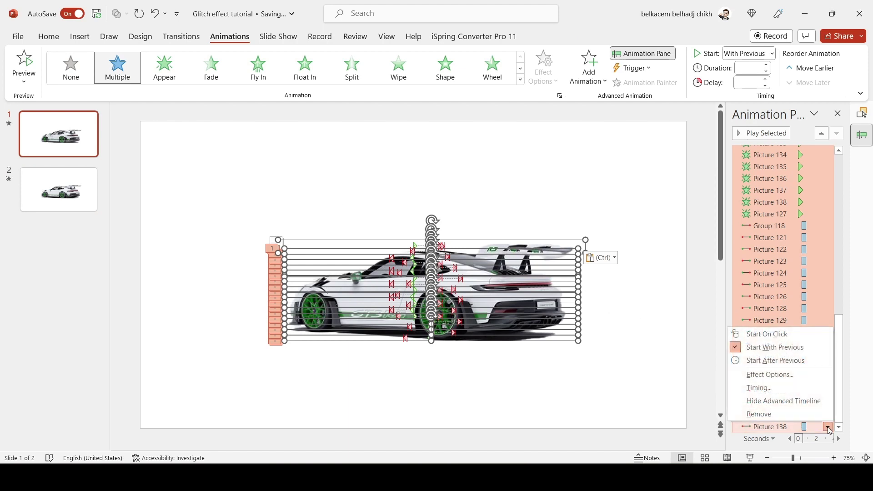
{"action": "left_click", "coordinate": [784, 354]}
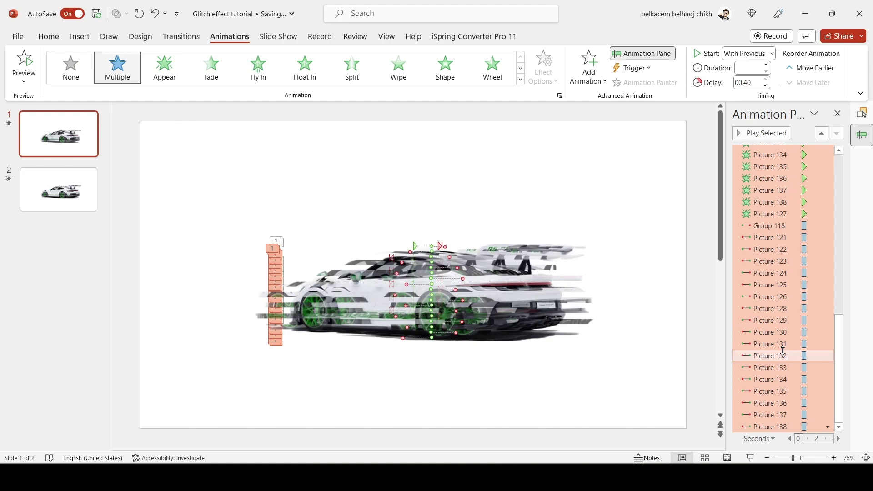
{"action": "scroll", "coordinate": [778, 291], "scroll_direction": "up", "scroll_amount": 5}
{"action": "scroll", "coordinate": [778, 291], "scroll_direction": "up", "scroll_amount": 4}
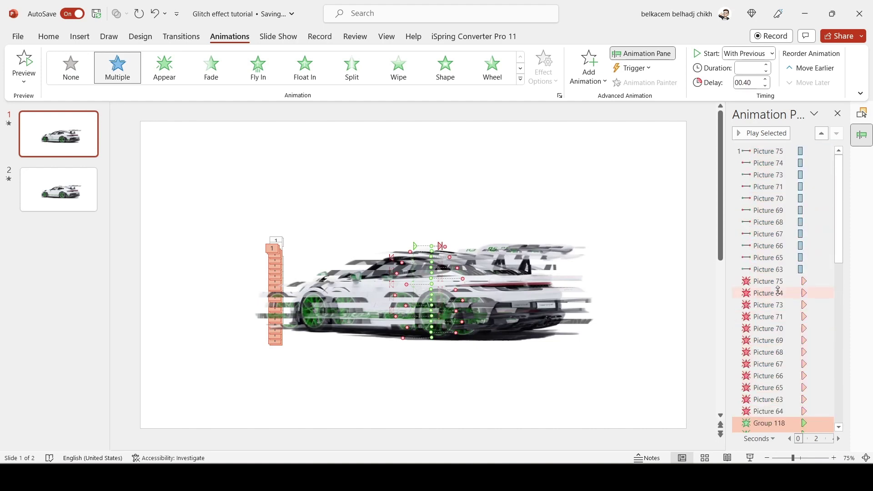
{"action": "left_click", "coordinate": [682, 348]}
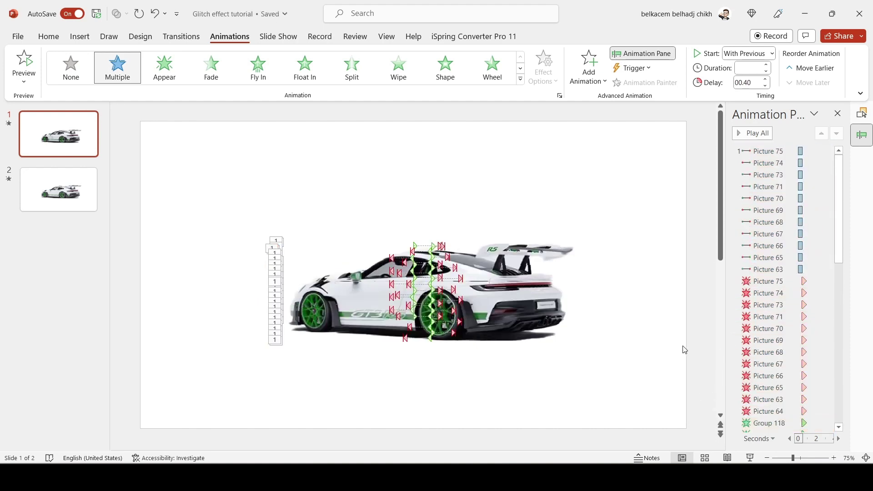